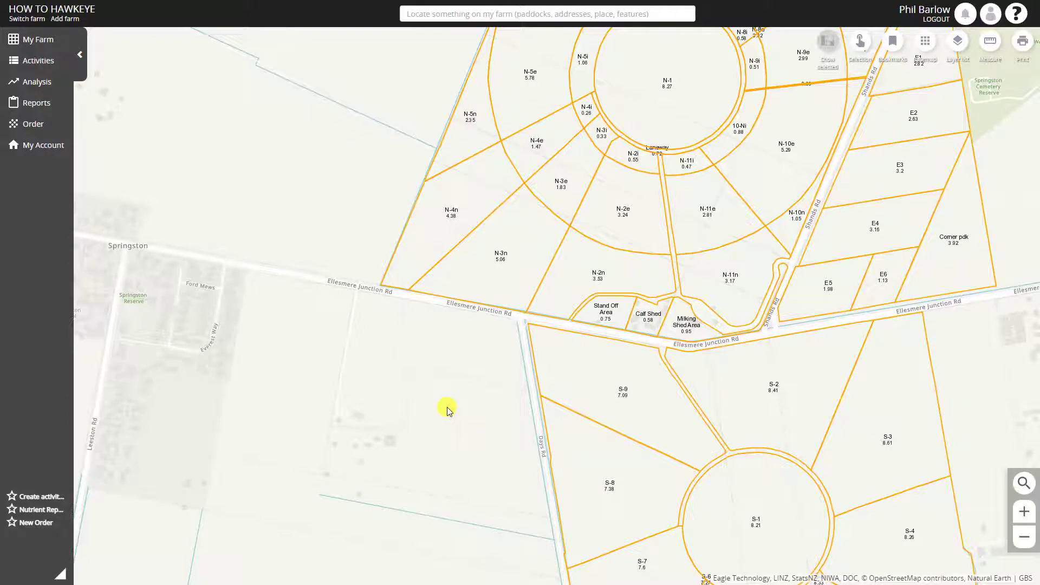
# Open the farm's Features and Hazards list to display the features around the milking shed on the map
pyautogui.click(958, 44)
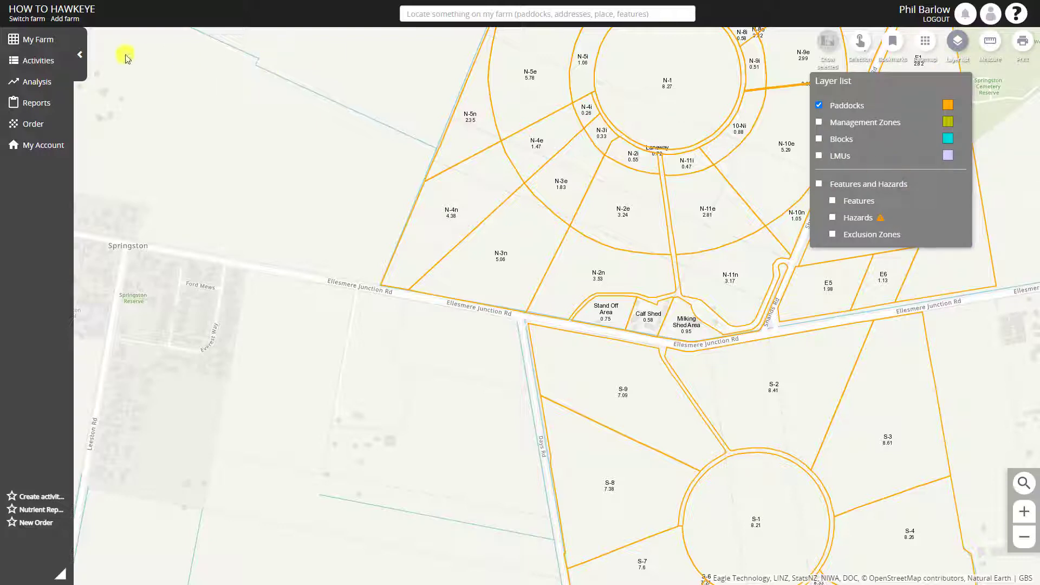
pyautogui.click(38, 41)
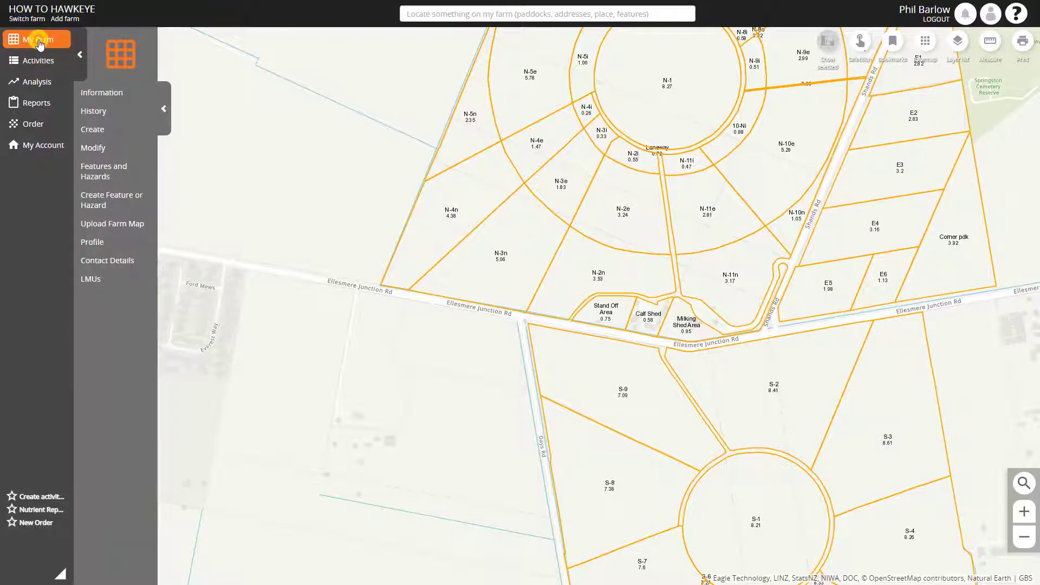
pyautogui.click(96, 172)
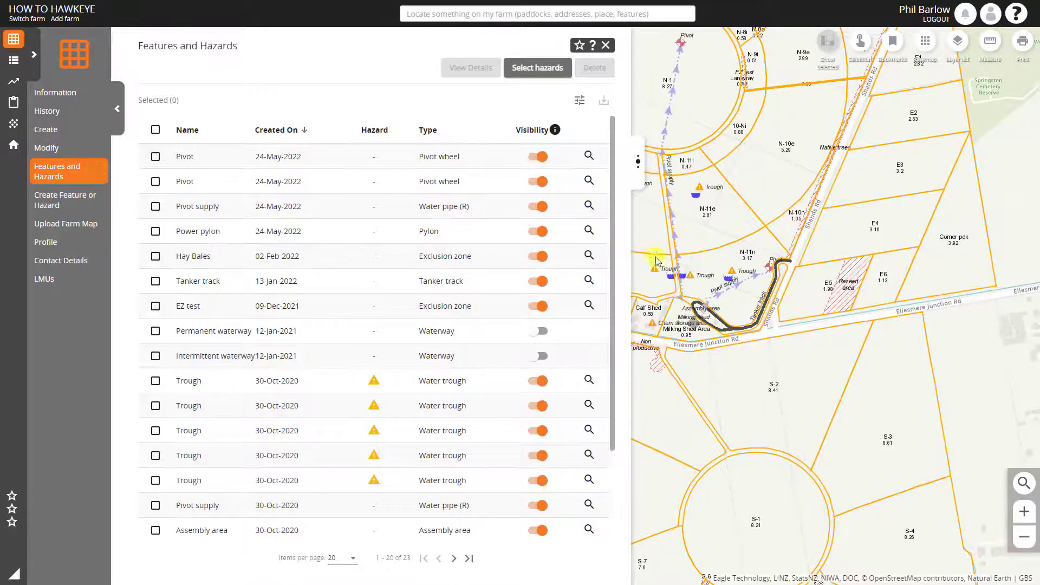
pyautogui.moveTo(727, 260); pyautogui.dragTo(866, 350)
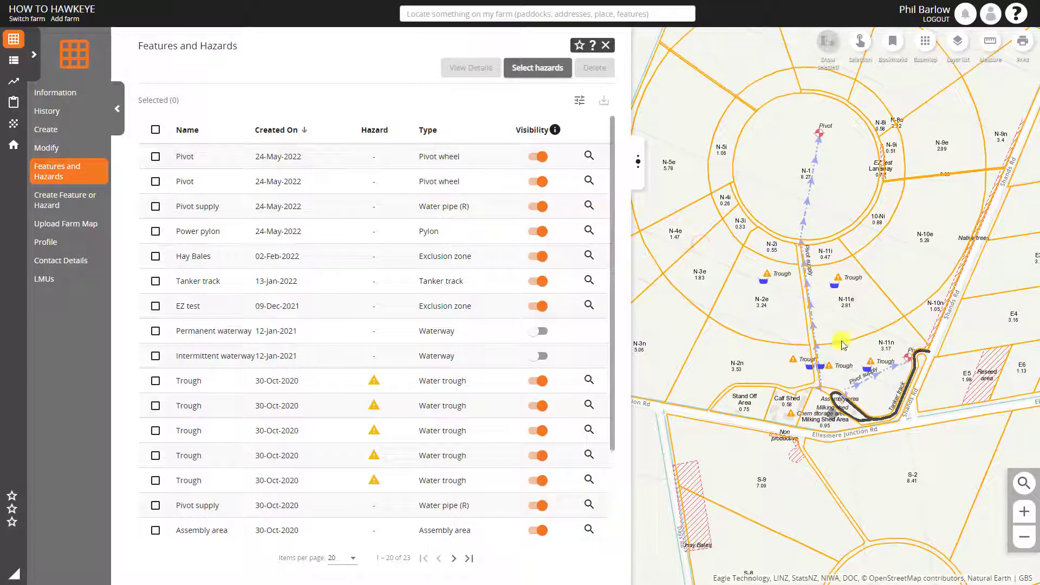
pyautogui.moveTo(796, 453)
pyautogui.scroll(1, 854, 450)
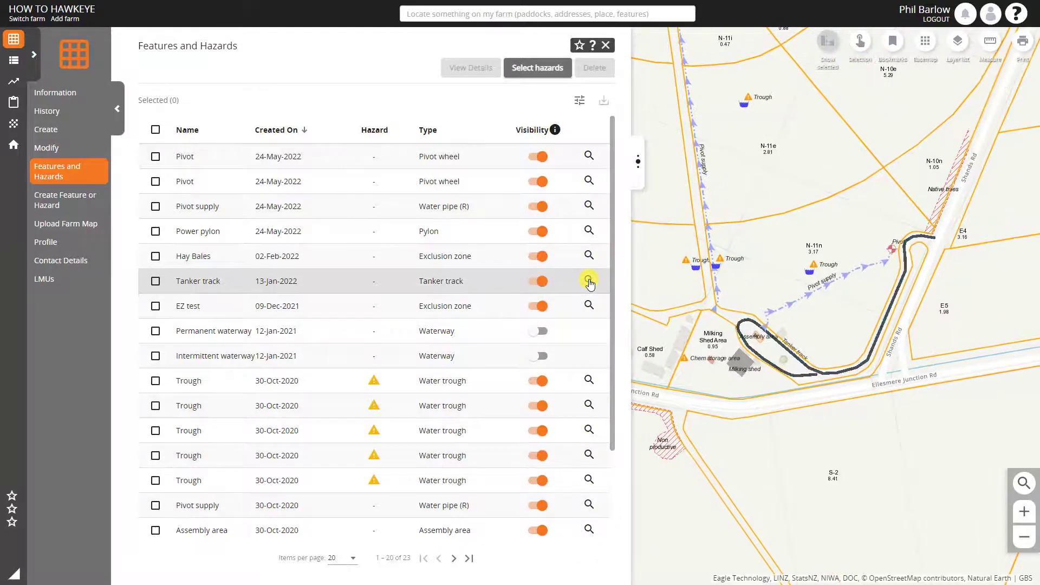
# Hide the tanker track on the map and make it visible again
pyautogui.click(536, 283)
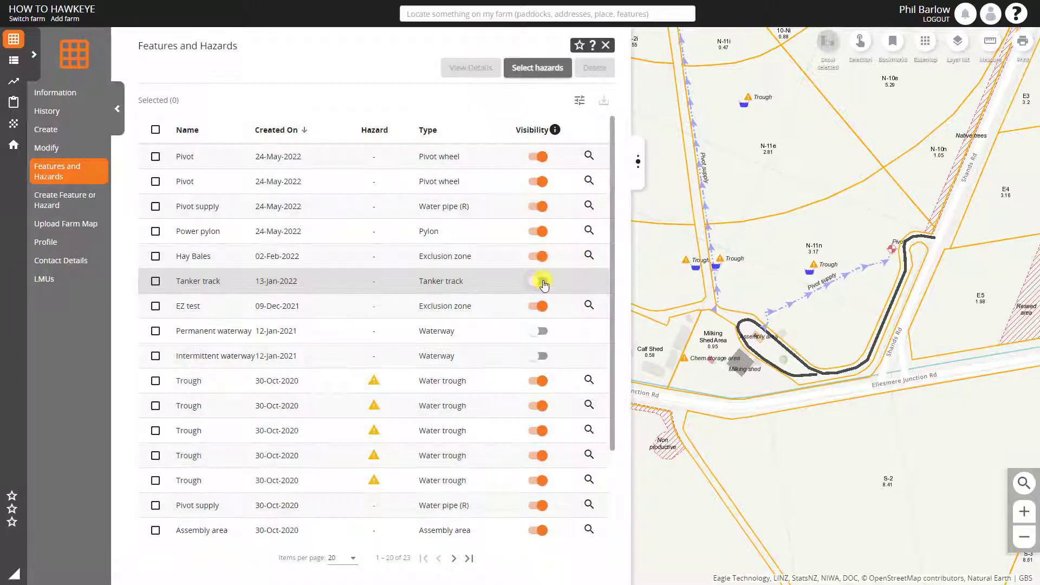
pyautogui.click(543, 282)
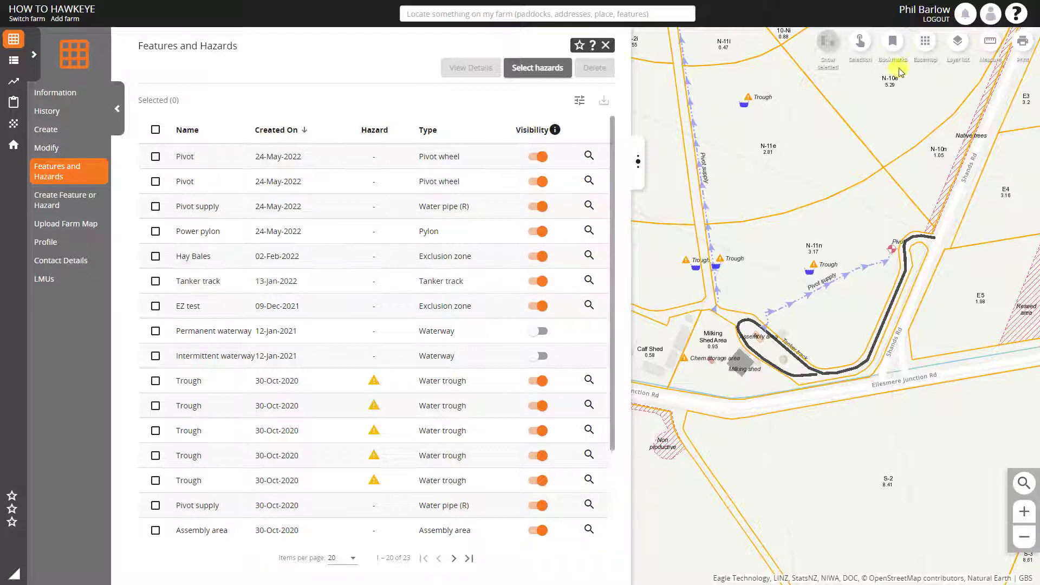
# Turn off the Features and Exclusion Zones map layers, leaving the Hazards layer on
pyautogui.click(958, 47)
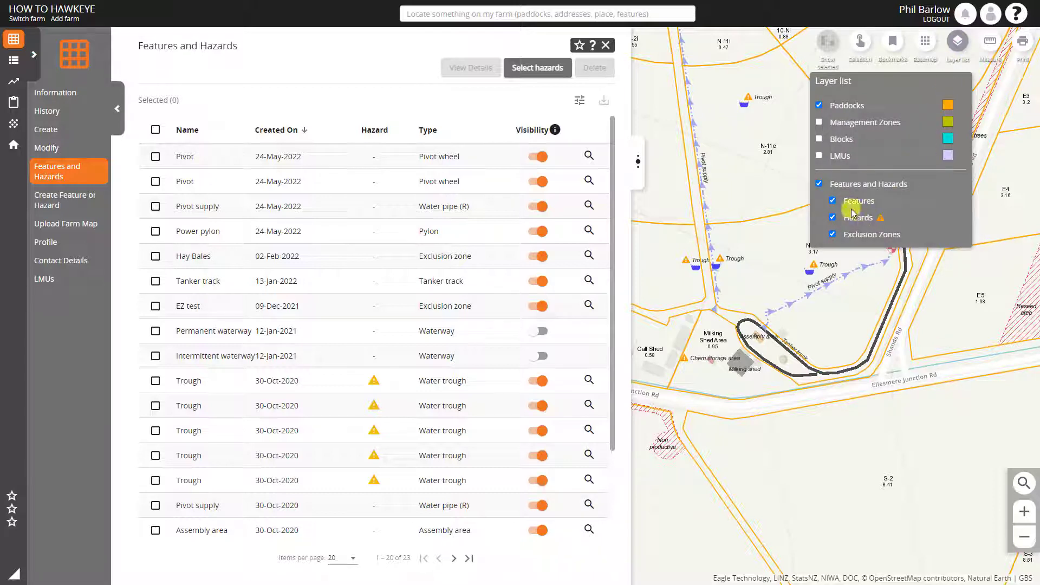
pyautogui.click(833, 202)
pyautogui.click(834, 235)
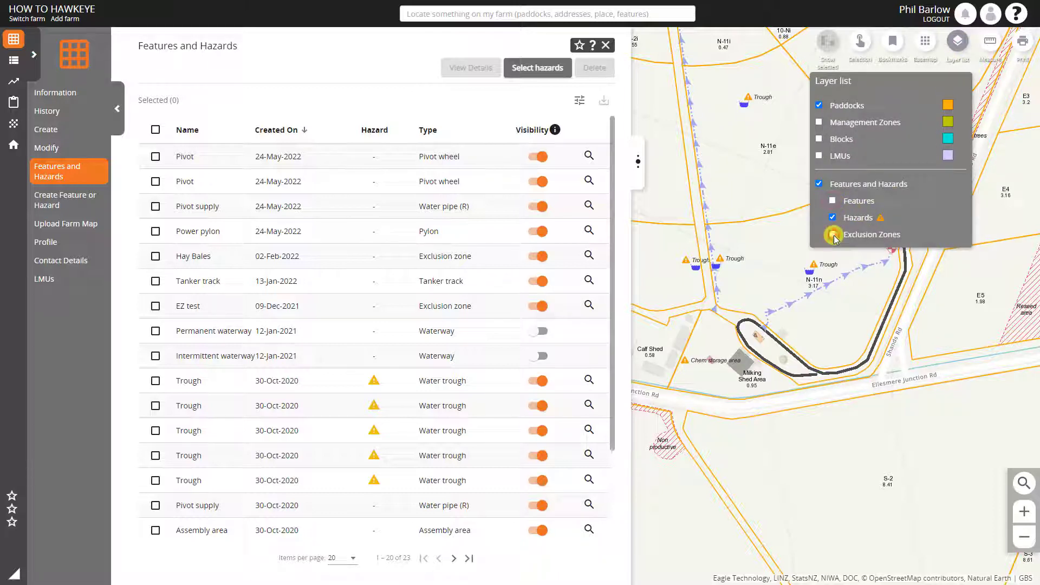
pyautogui.click(387, 47)
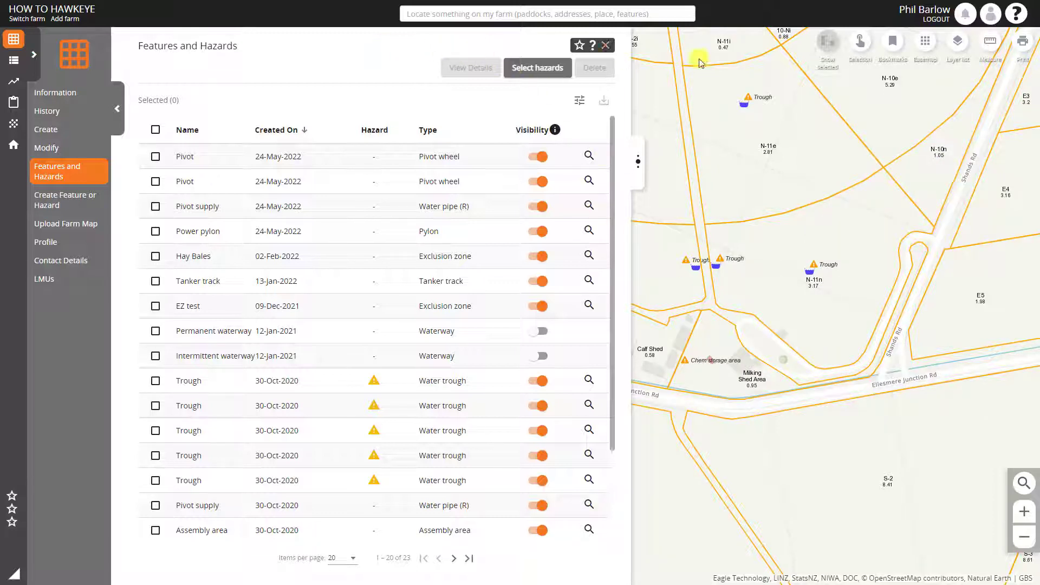
# Turn the Features and Exclusion Zones map layers back on
pyautogui.click(957, 43)
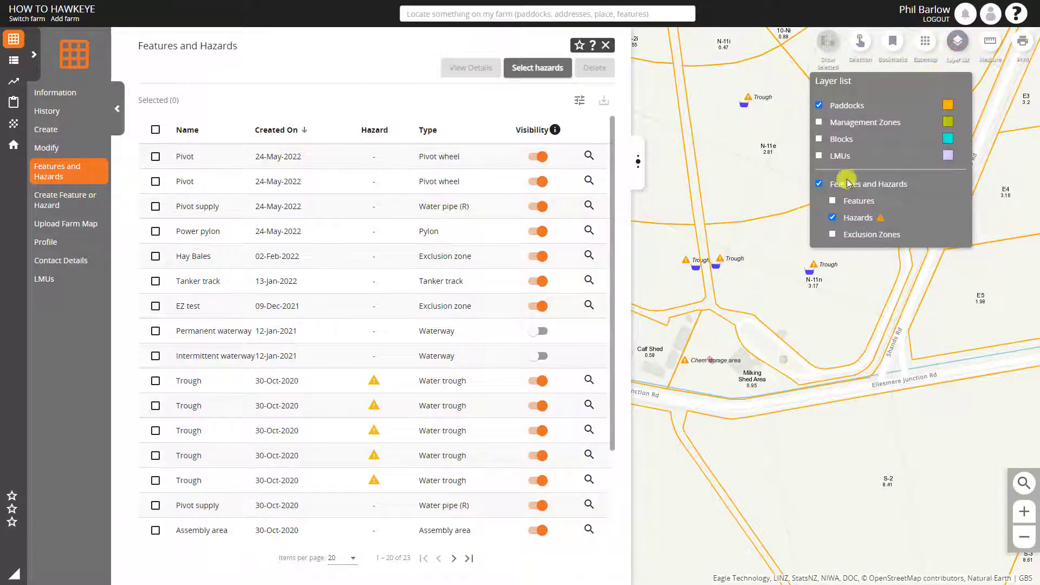
pyautogui.click(832, 202)
pyautogui.click(834, 234)
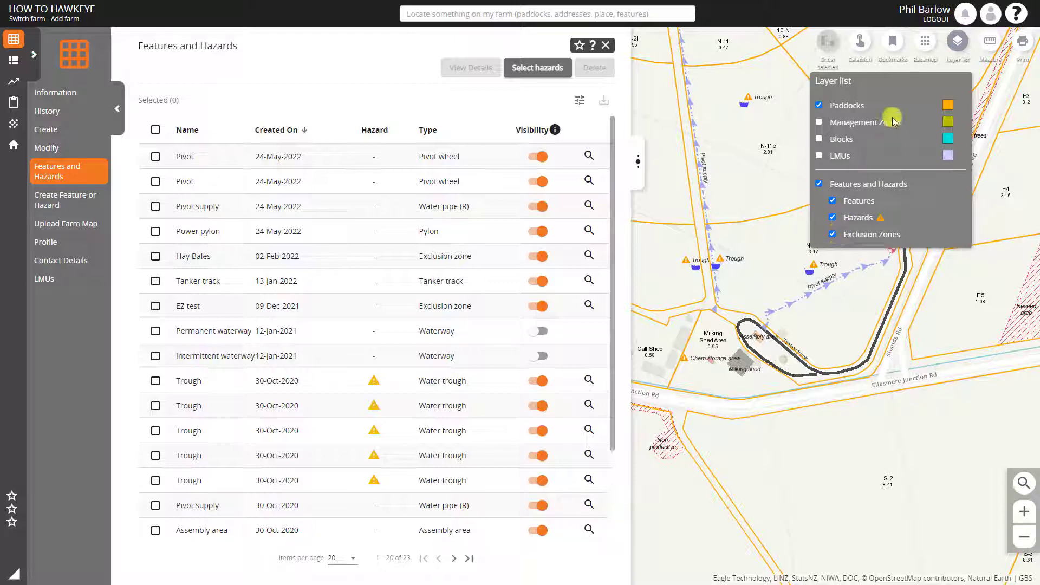
# Select all the hazards in the list and clear the selection again
pyautogui.click(539, 69)
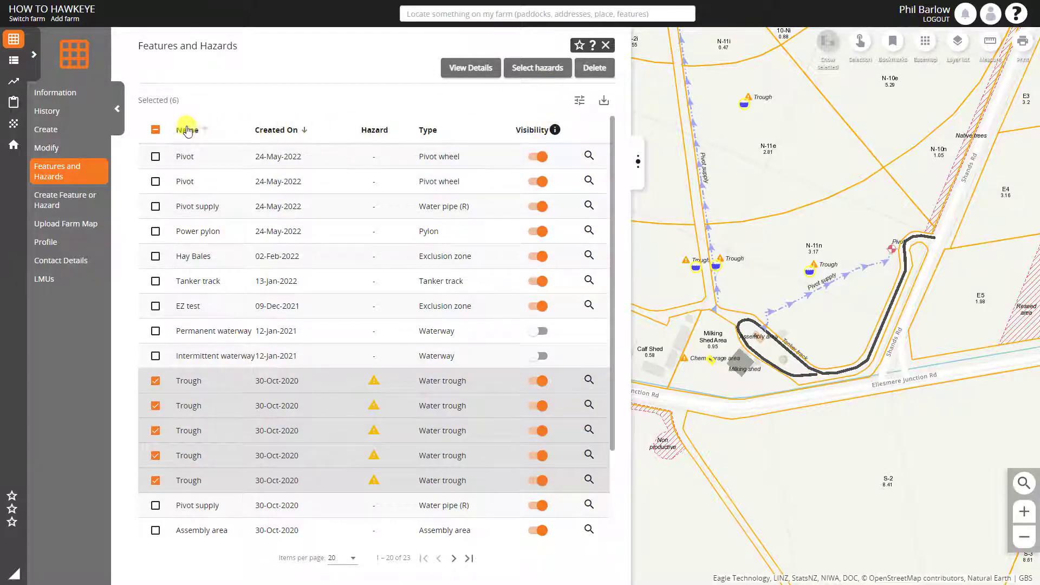
pyautogui.click(155, 130)
pyautogui.click(155, 129)
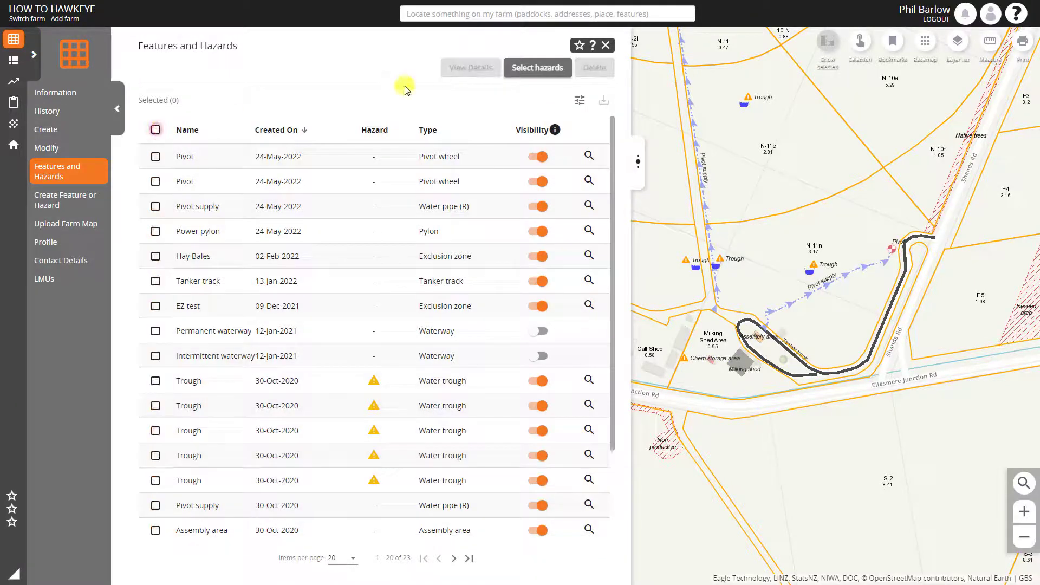
# Browse the feature types offered by the list filter and close the filter without applying it
pyautogui.click(581, 101)
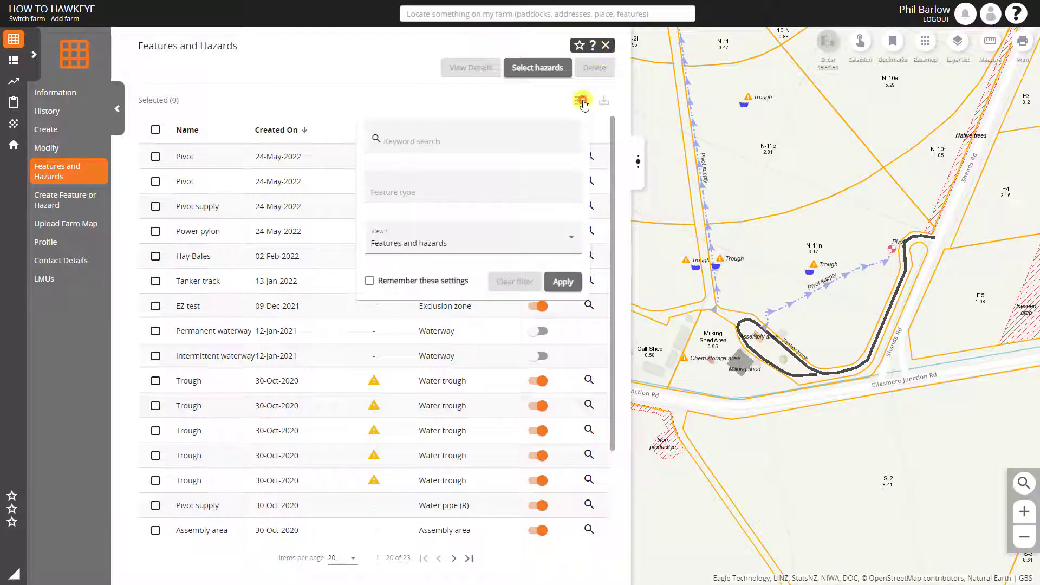
pyautogui.click(459, 187)
pyautogui.scroll(-4, 460, 268)
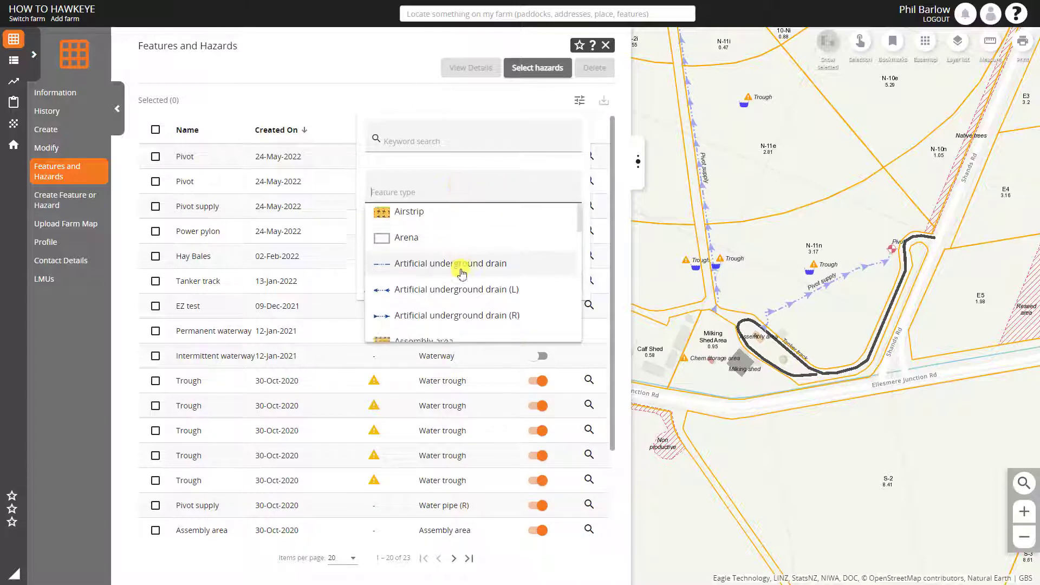
pyautogui.scroll(4, 460, 271)
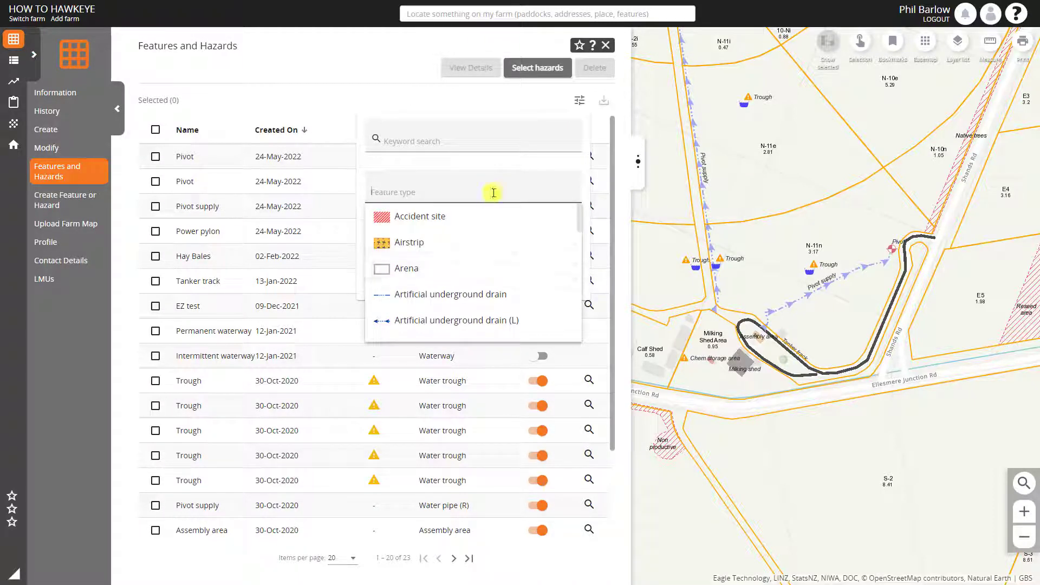
pyautogui.click(498, 163)
pyautogui.click(433, 104)
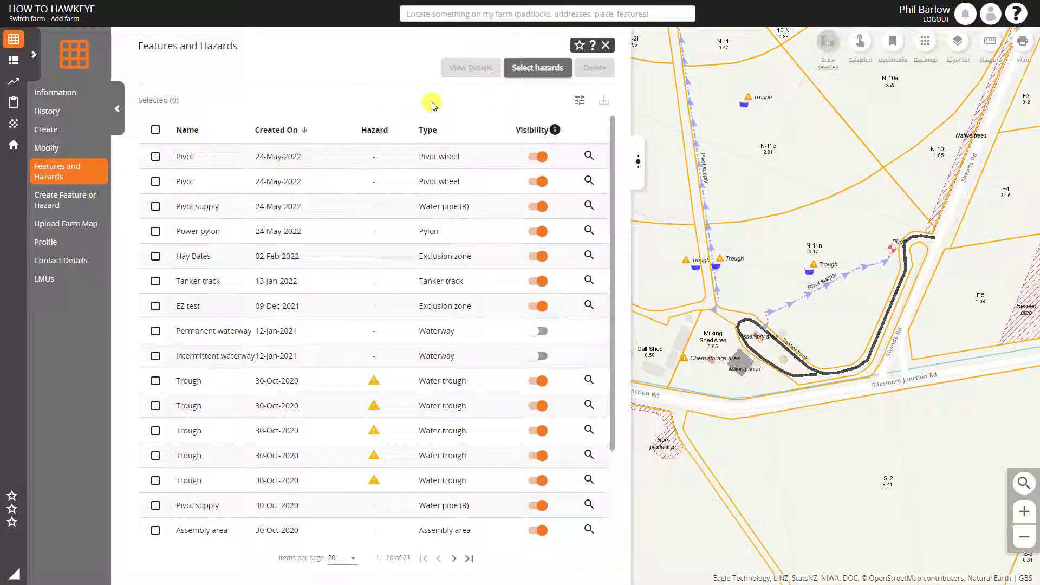
# Change the map's basemap to Aerial Imagery
pyautogui.scroll(-1, 797, 310)
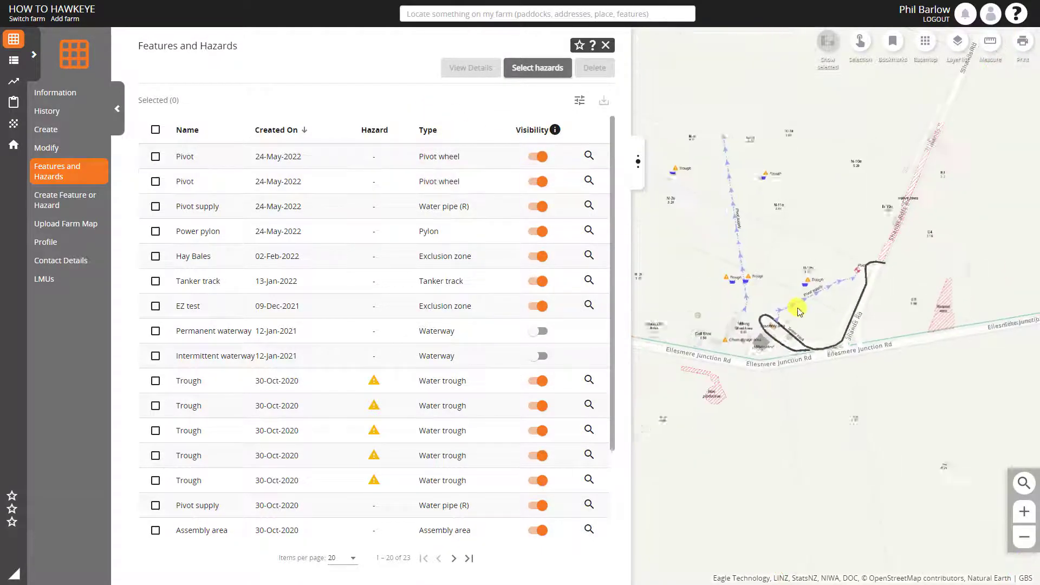
pyautogui.moveTo(699, 291); pyautogui.dragTo(878, 357)
pyautogui.moveTo(756, 313); pyautogui.dragTo(809, 309)
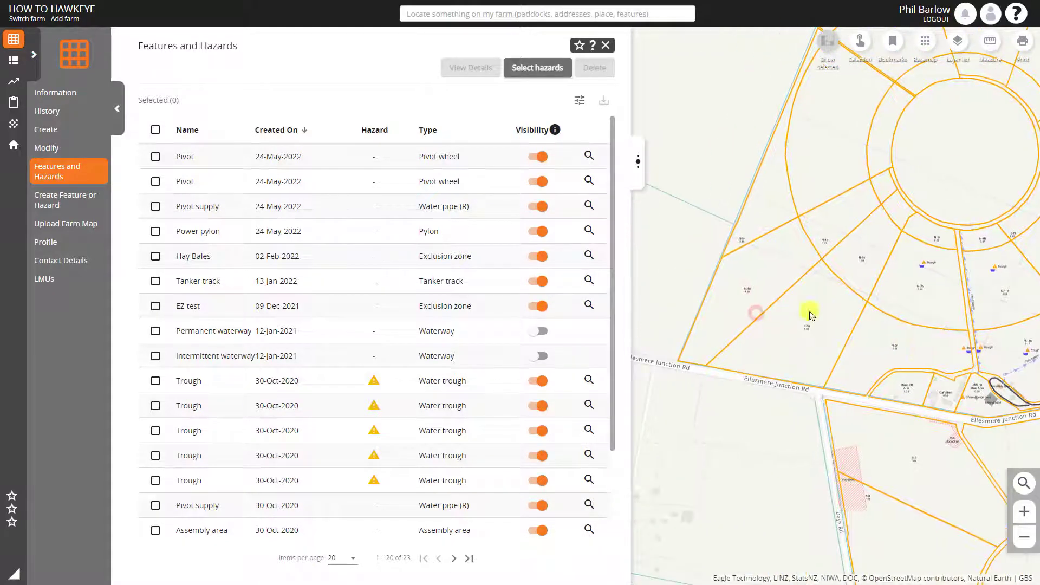
pyautogui.click(920, 53)
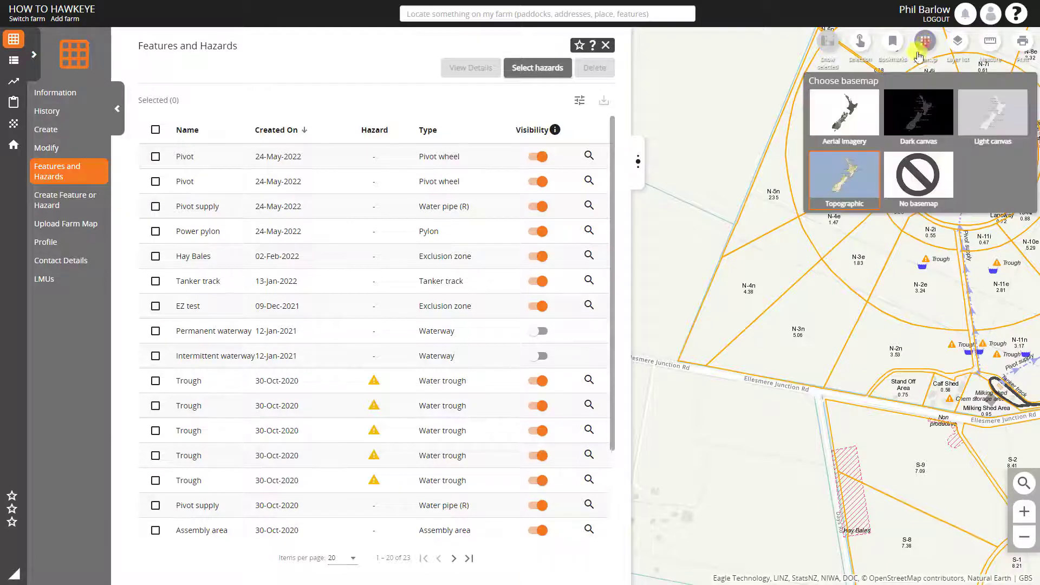
pyautogui.click(858, 106)
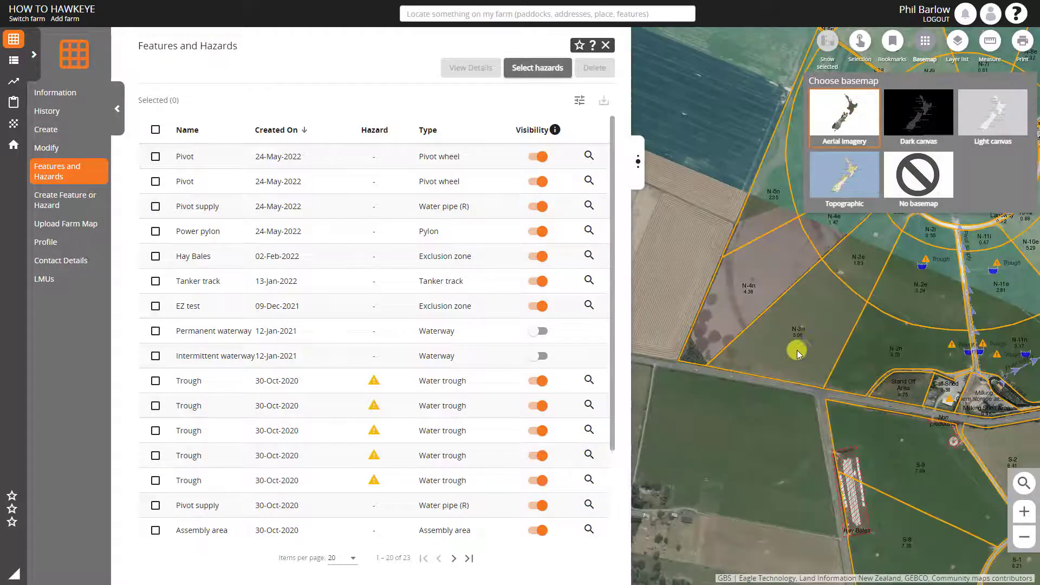
# Examine the tree planting in the roadside corner of paddock N-4n and along the hedge line toward N-4e
pyautogui.scroll(1, 703, 359)
pyautogui.moveTo(707, 414); pyautogui.dragTo(726, 403)
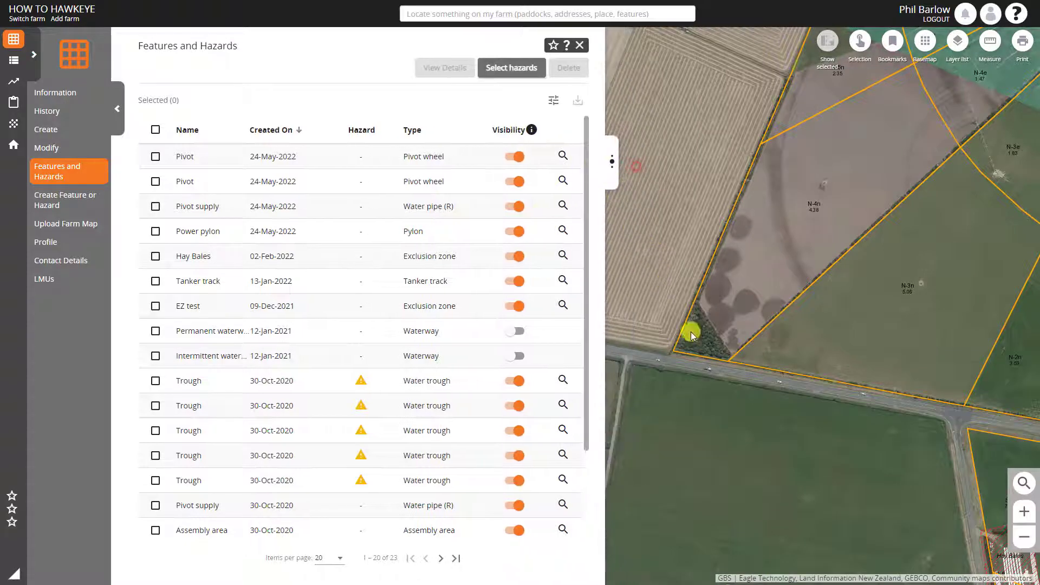
pyautogui.moveTo(704, 367); pyautogui.dragTo(755, 398)
pyautogui.scroll(1, 727, 297)
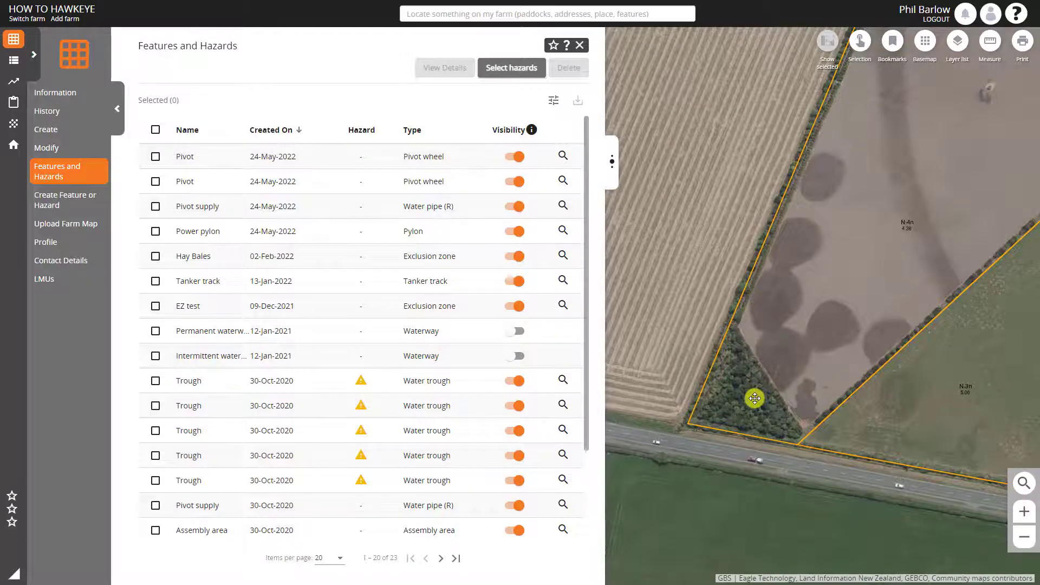
pyautogui.moveTo(839, 318); pyautogui.dragTo(731, 362)
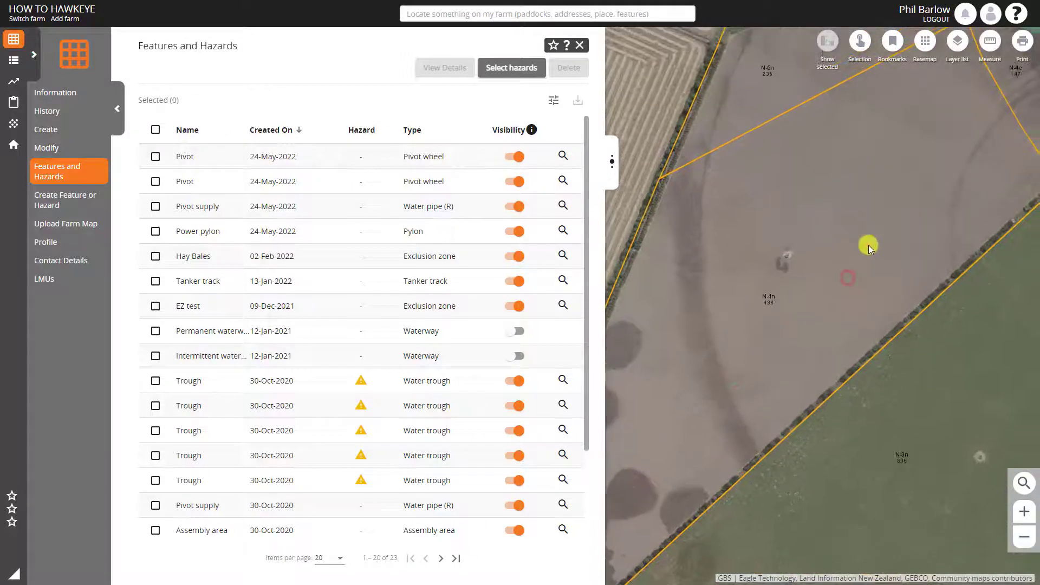
pyautogui.moveTo(868, 245); pyautogui.dragTo(774, 327)
pyautogui.moveTo(833, 288); pyautogui.dragTo(745, 358)
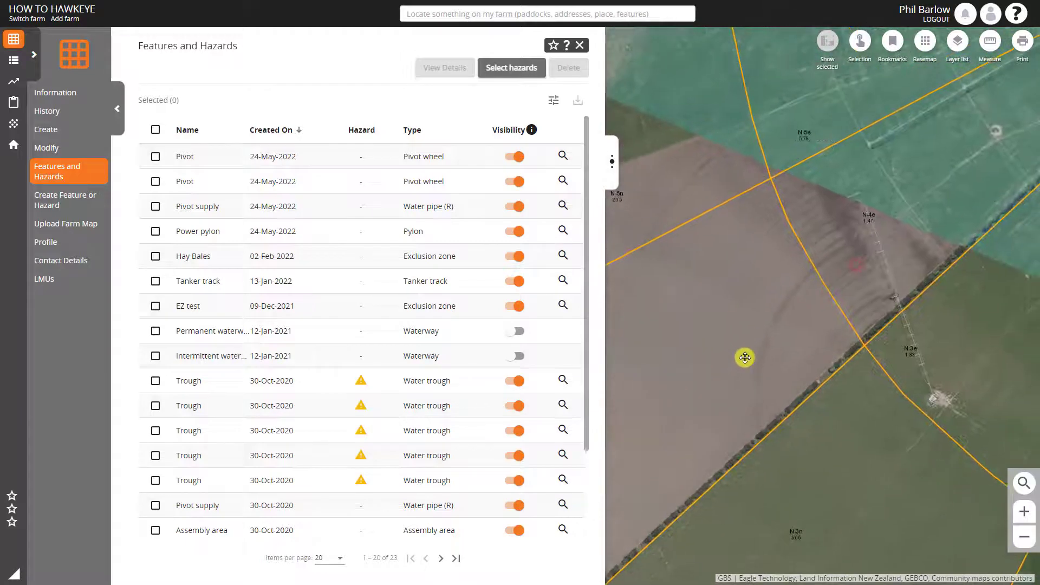
pyautogui.moveTo(833, 292); pyautogui.dragTo(754, 348)
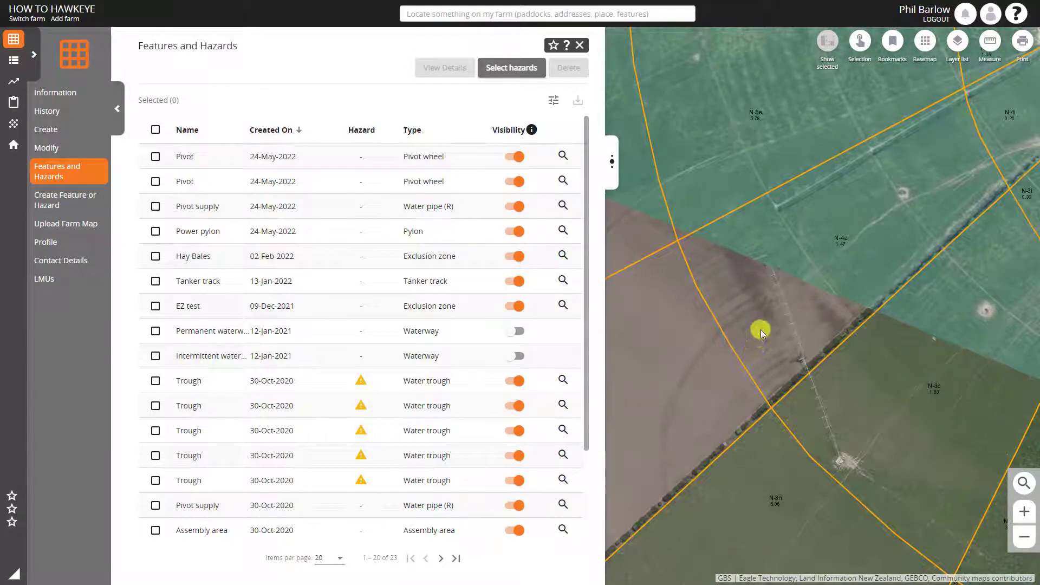
# Start a new feature named "Planting EZ" with the feature type Exclusion zone
pyautogui.click(65, 199)
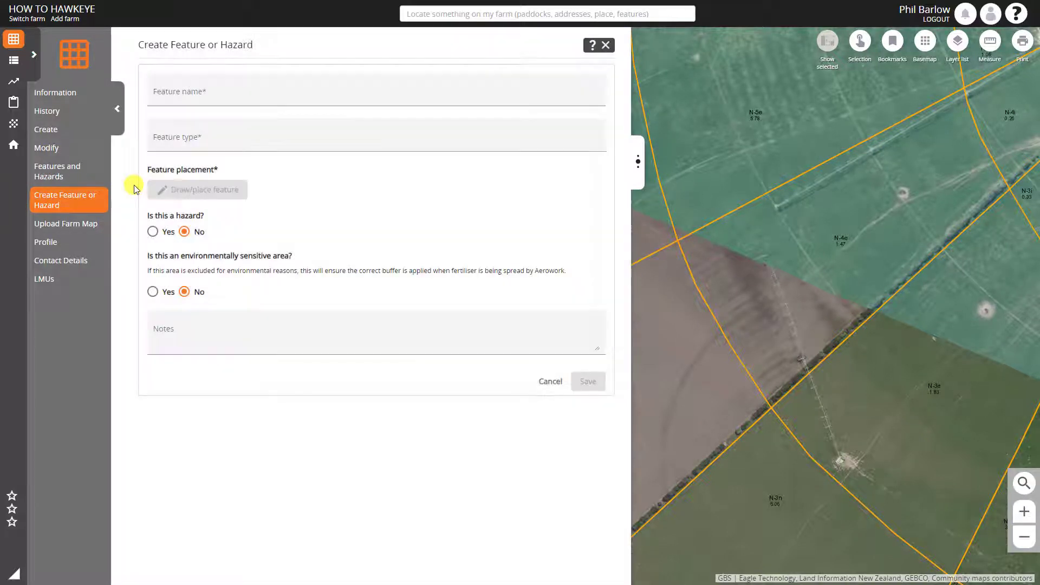
pyautogui.click(223, 87)
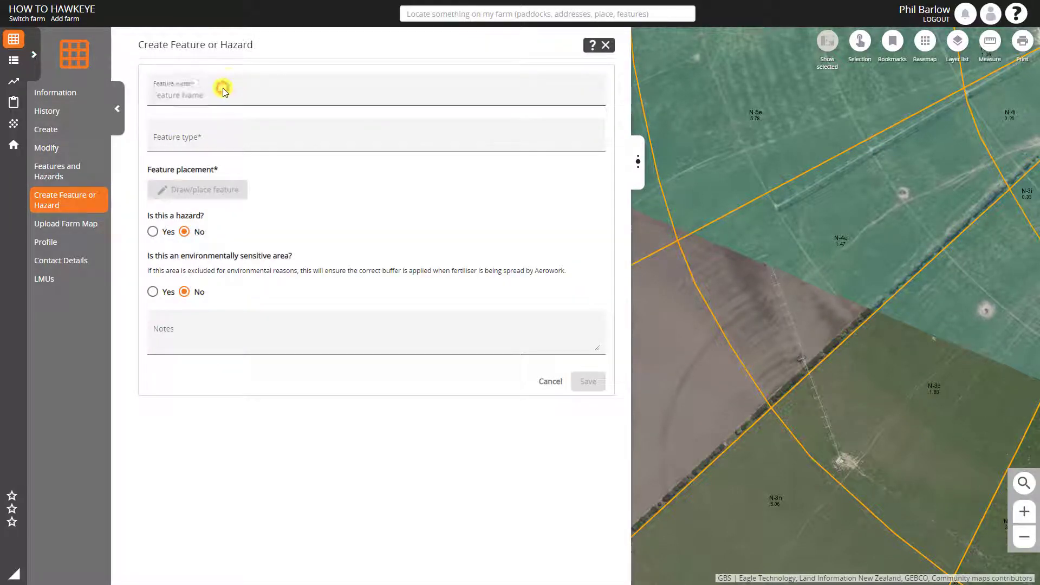
pyautogui.write('Planting EZ')
pyautogui.click(205, 136)
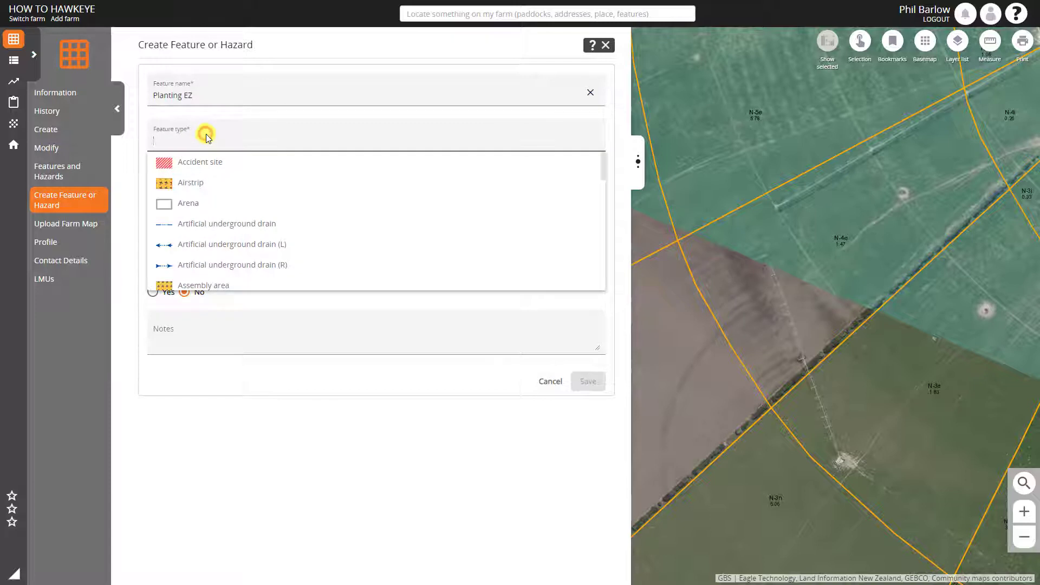
pyautogui.write('exc')
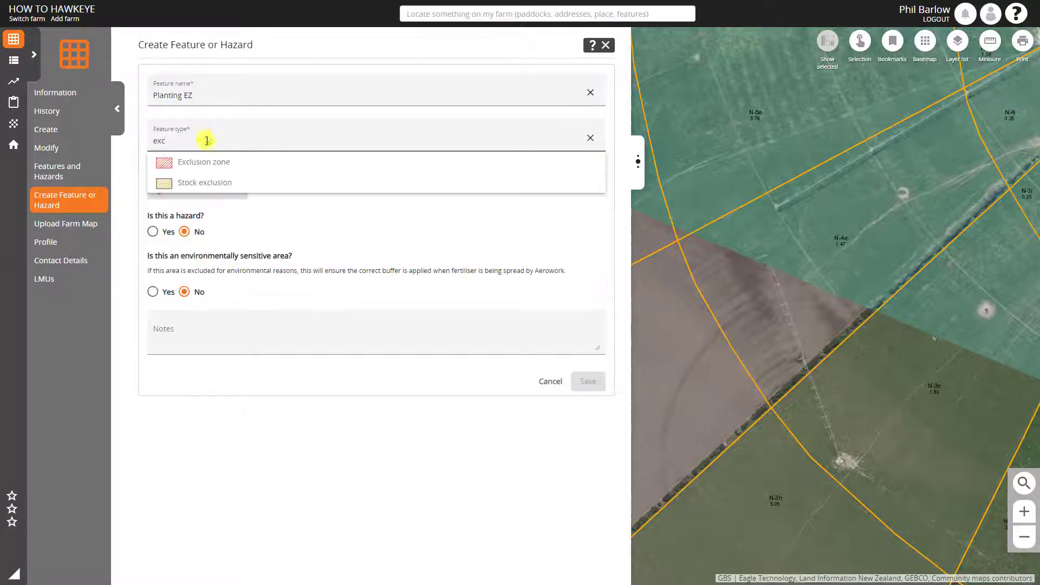
pyautogui.click(209, 163)
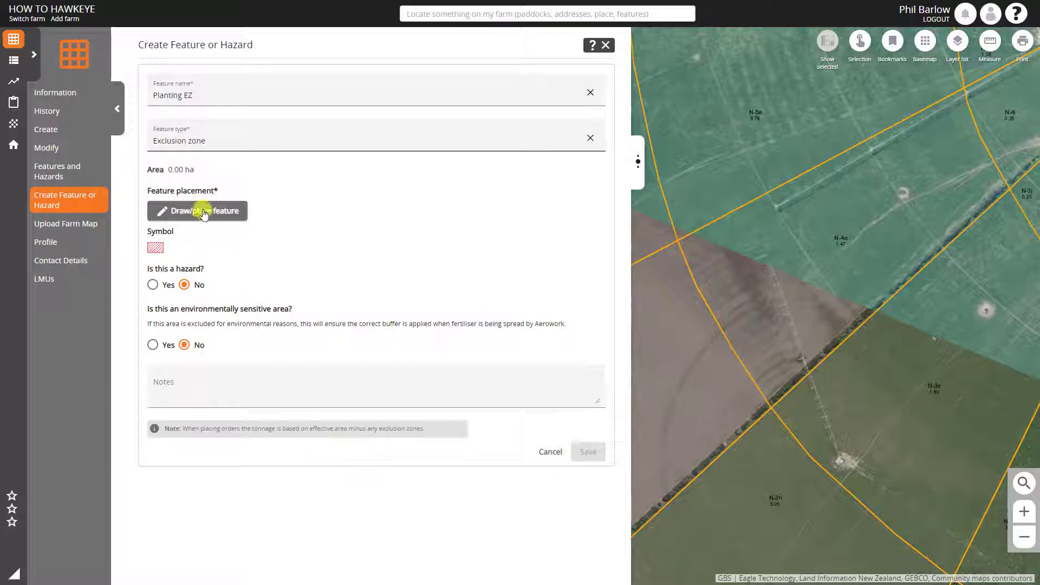
# Draw the exclusion zone's inner edge about 521 m along the N-4e/N-4n hedge, around the roadside planting, and up the far hedge to N-5n
pyautogui.click(203, 213)
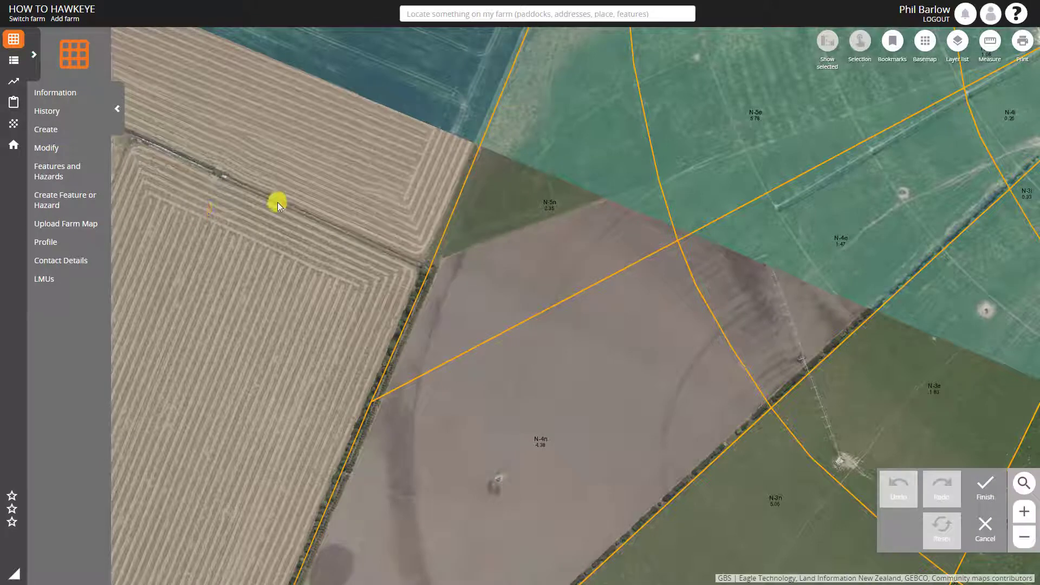
pyautogui.click(1003, 174)
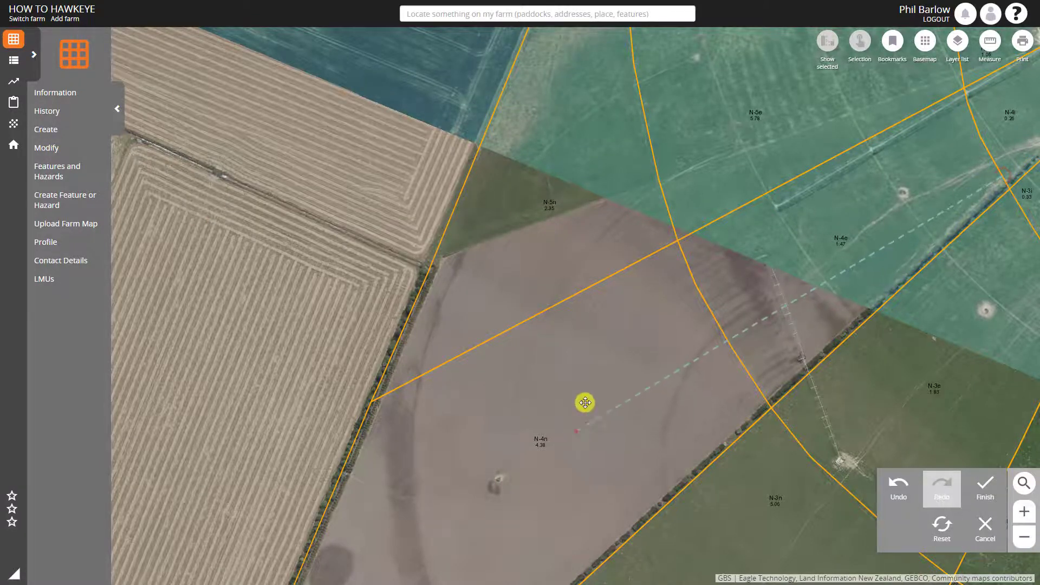
pyautogui.moveTo(585, 402); pyautogui.dragTo(683, 157)
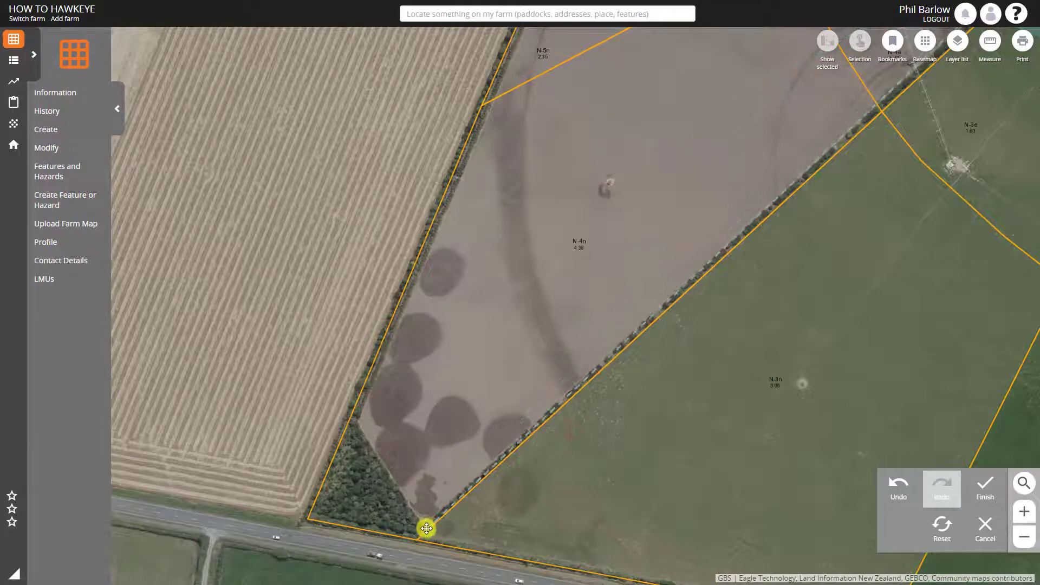
pyautogui.click(422, 524)
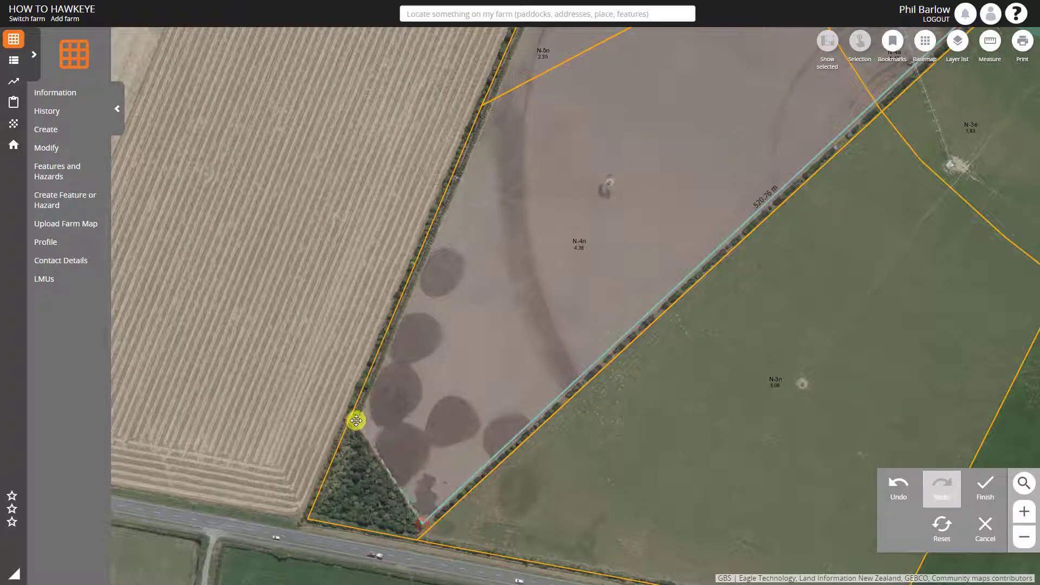
pyautogui.click(358, 422)
pyautogui.moveTo(643, 148); pyautogui.dragTo(495, 401)
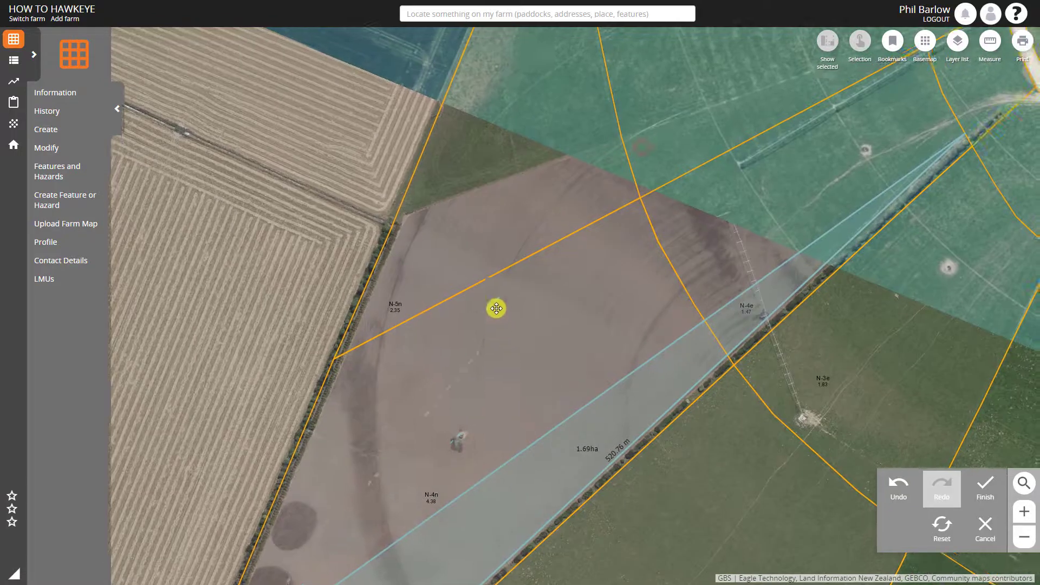
pyautogui.click(403, 222)
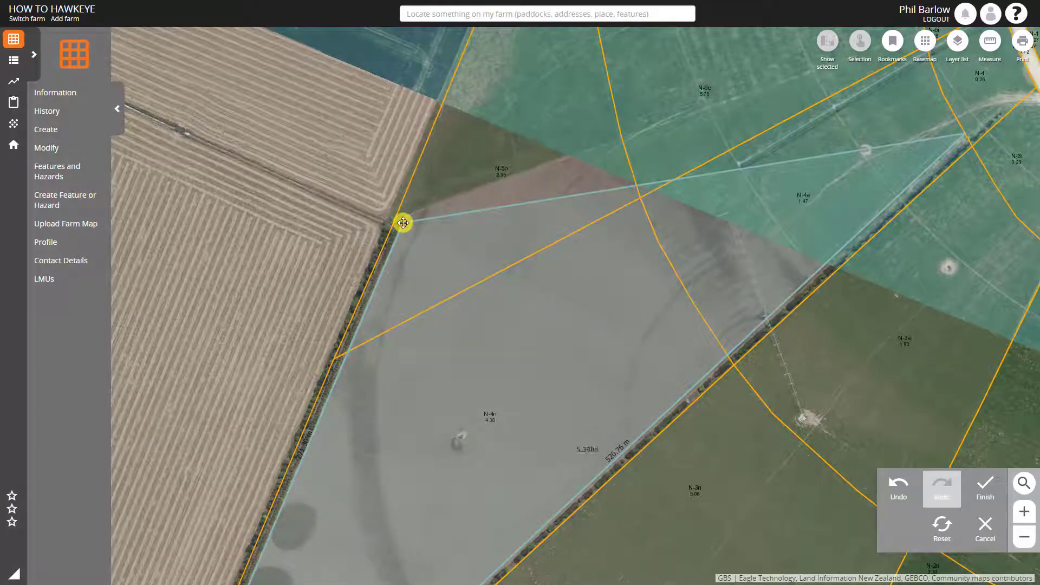
# Complete the exclusion zone polygon around the outer side of both hedges and the roadside planting, covering about 0.86 ha
pyautogui.click(382, 215)
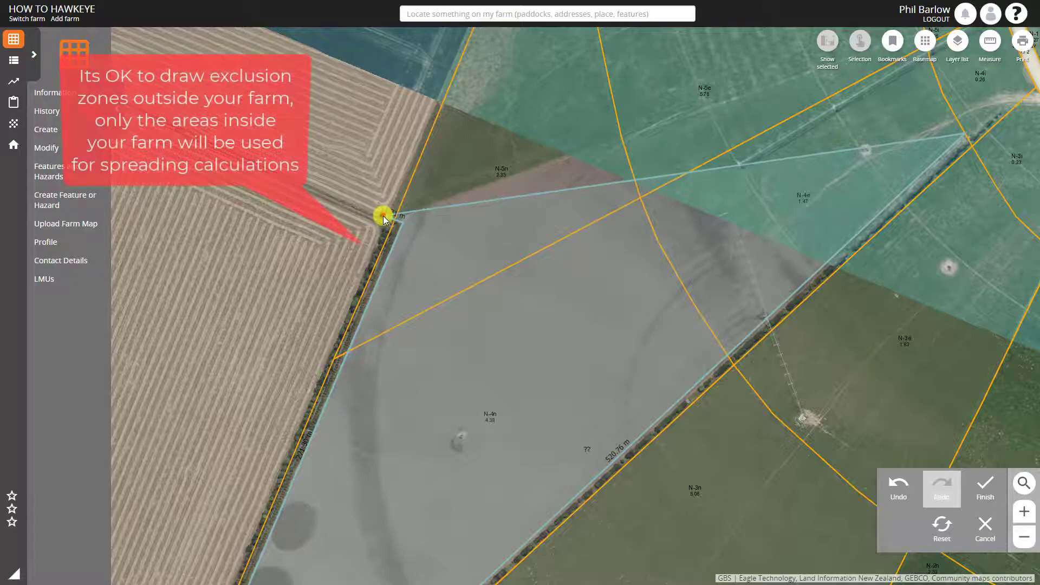
pyautogui.moveTo(296, 411); pyautogui.dragTo(357, 119)
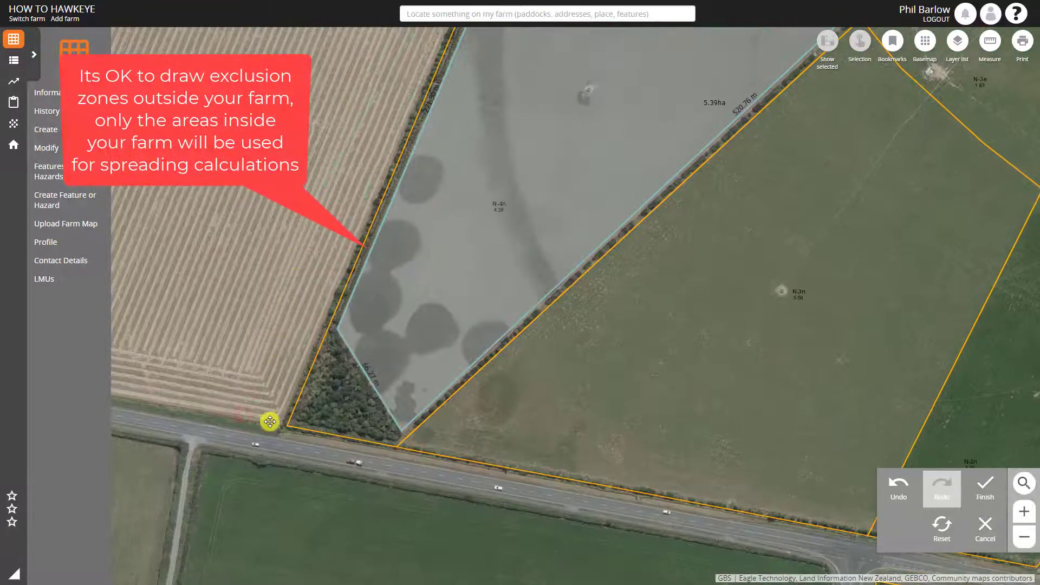
pyautogui.click(278, 428)
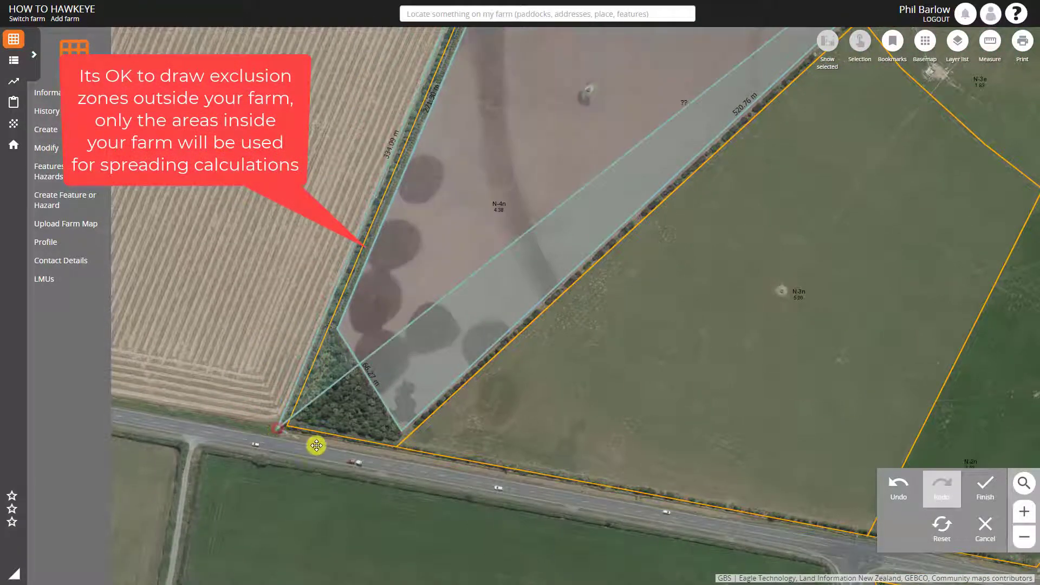
pyautogui.click(397, 450)
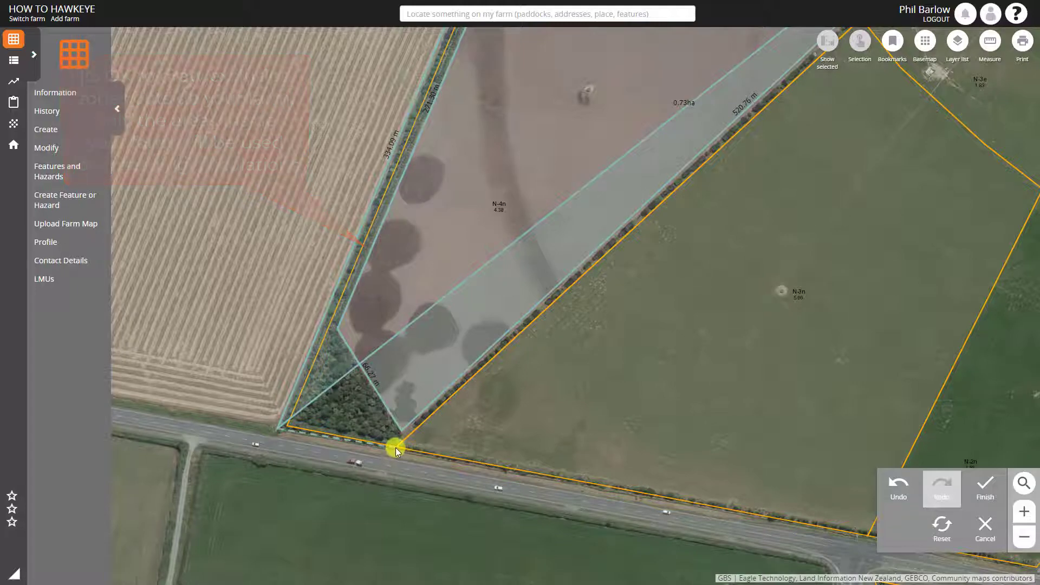
pyautogui.moveTo(810, 223); pyautogui.dragTo(646, 376)
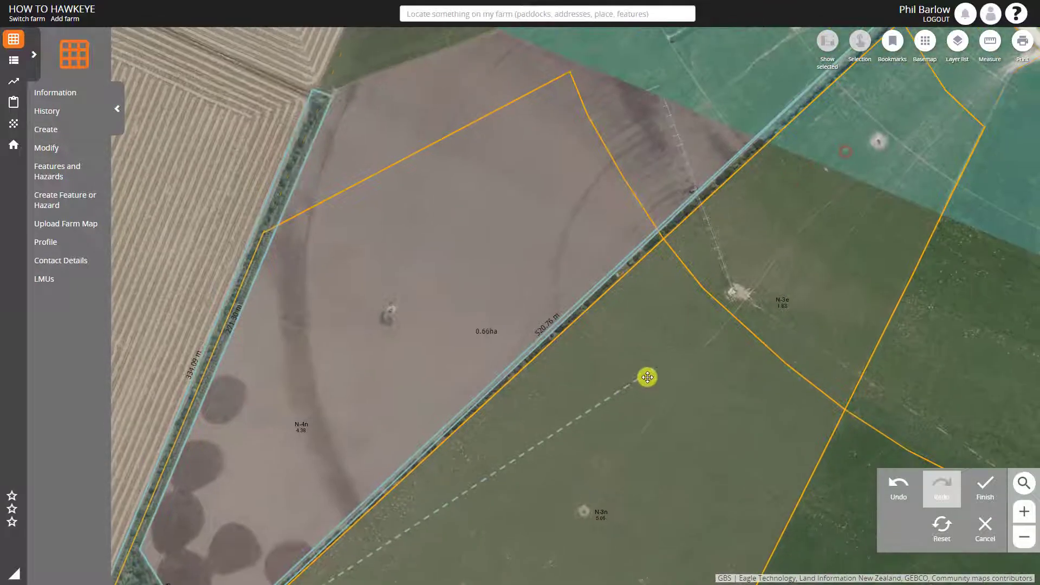
pyautogui.moveTo(770, 262); pyautogui.dragTo(488, 471)
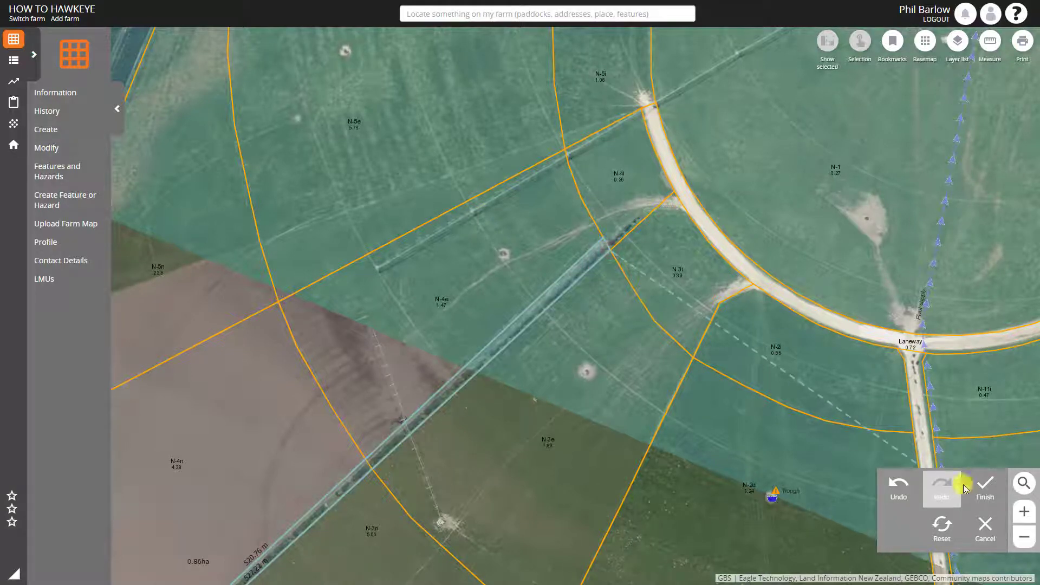
pyautogui.click(988, 488)
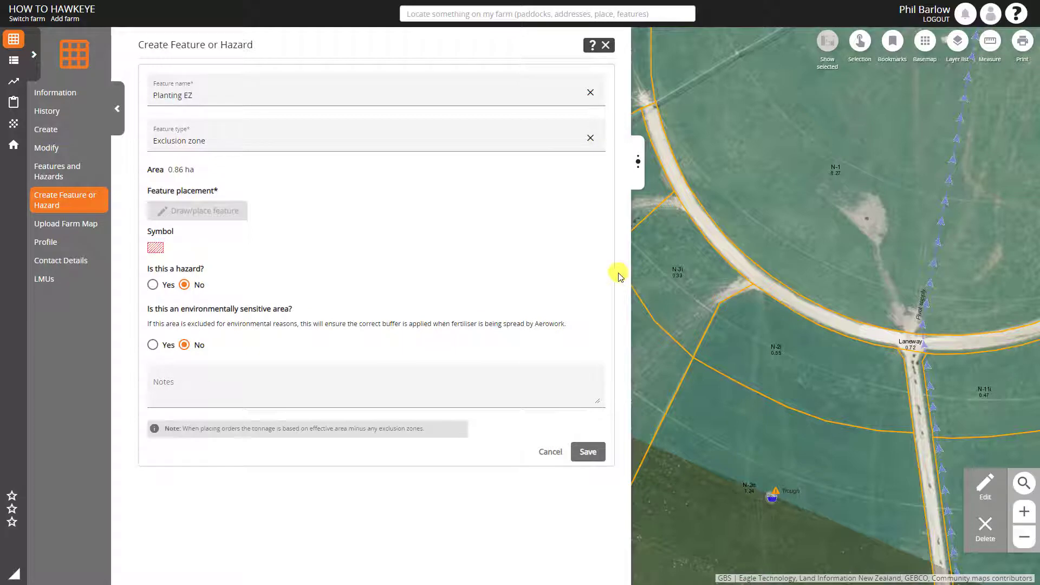
# Try reshaping the exclusion zone by pulling the roadside planting's inner edge into paddock N-4n, undo that change, and finish editing
pyautogui.click(991, 487)
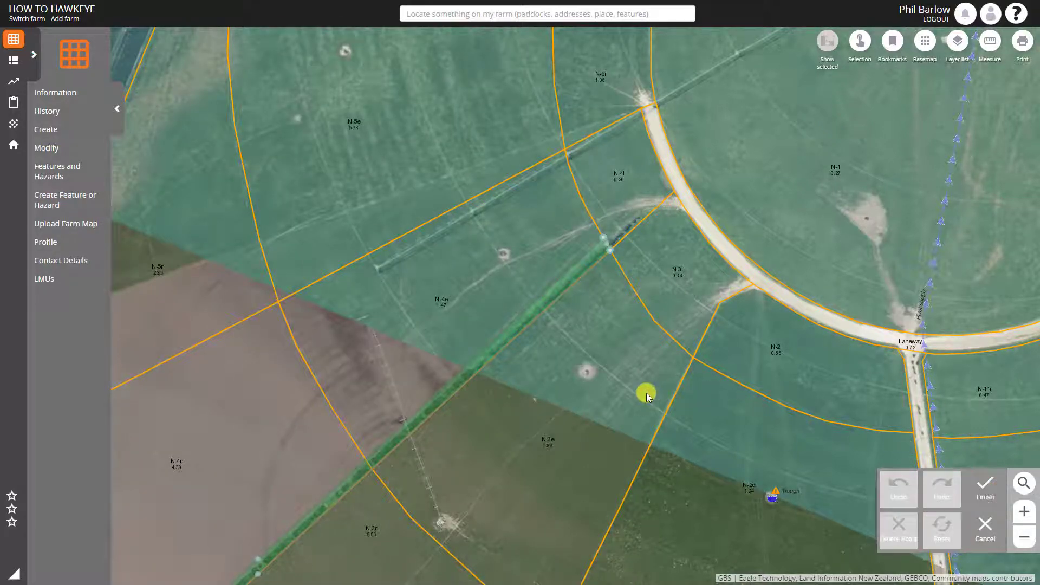
pyautogui.moveTo(592, 420); pyautogui.dragTo(778, 179)
pyautogui.moveTo(472, 460); pyautogui.dragTo(775, 248)
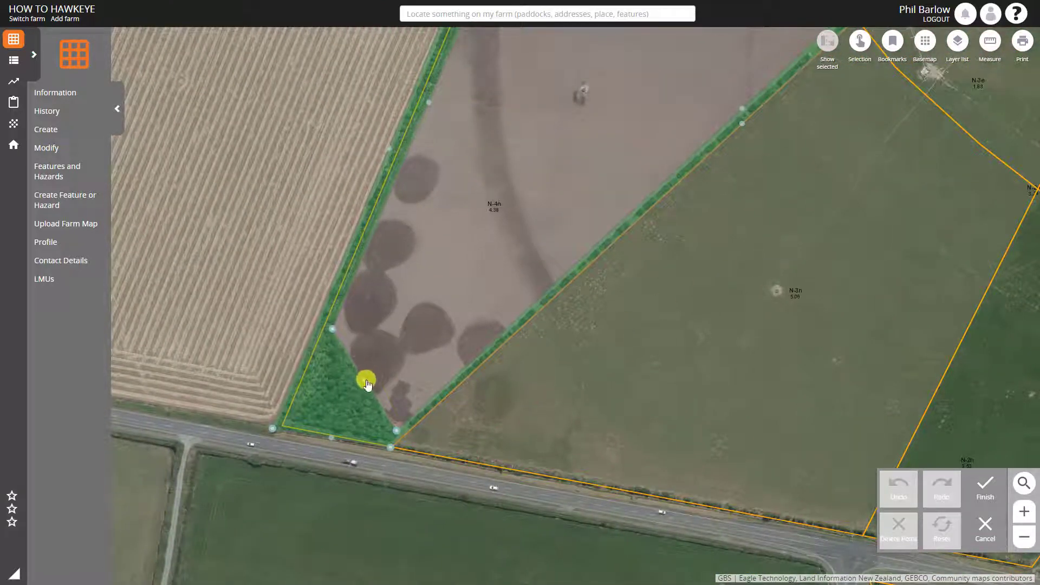
pyautogui.moveTo(366, 384); pyautogui.dragTo(381, 347)
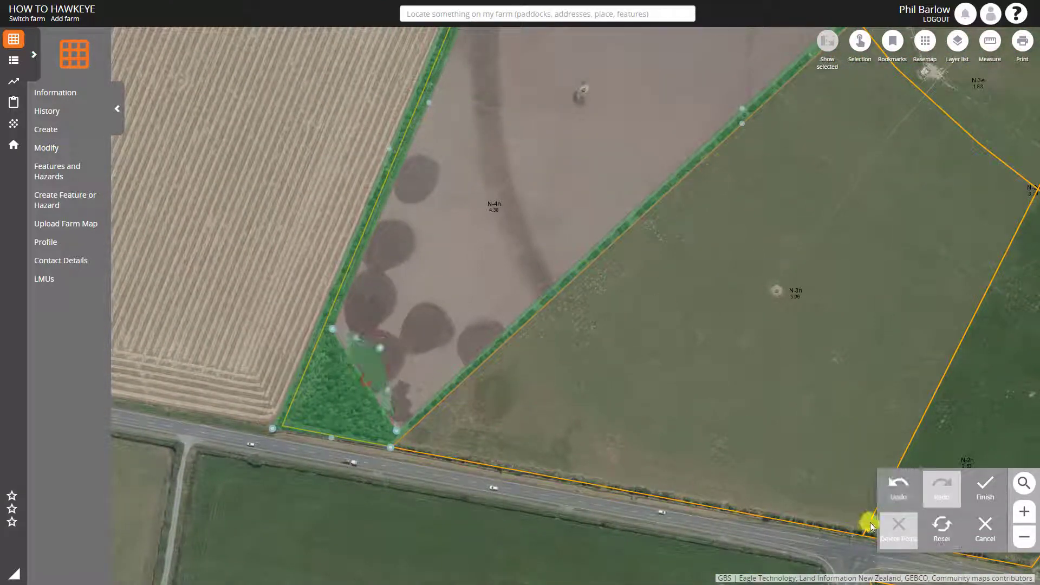
pyautogui.click(902, 492)
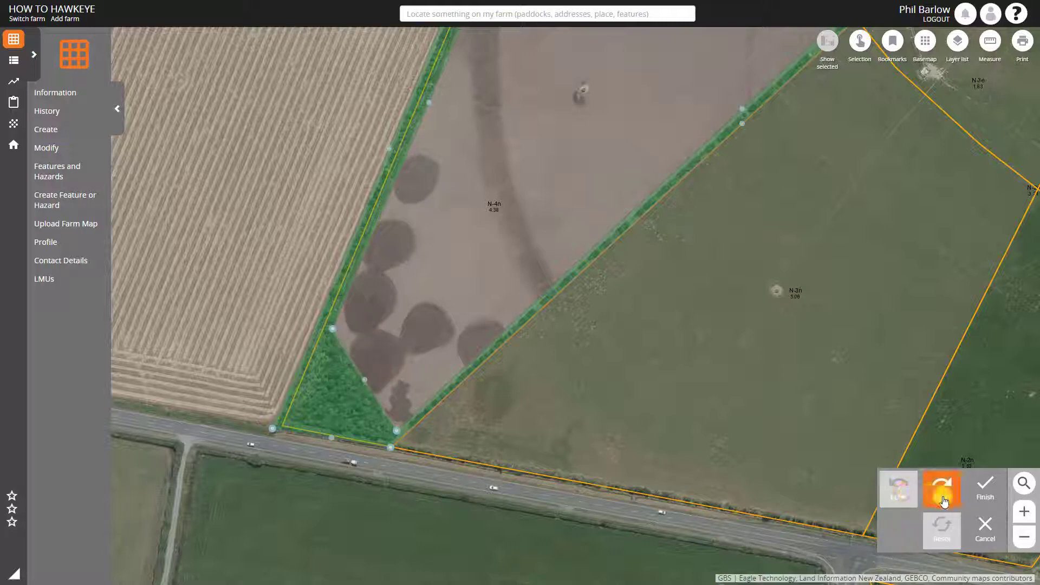
pyautogui.click(985, 496)
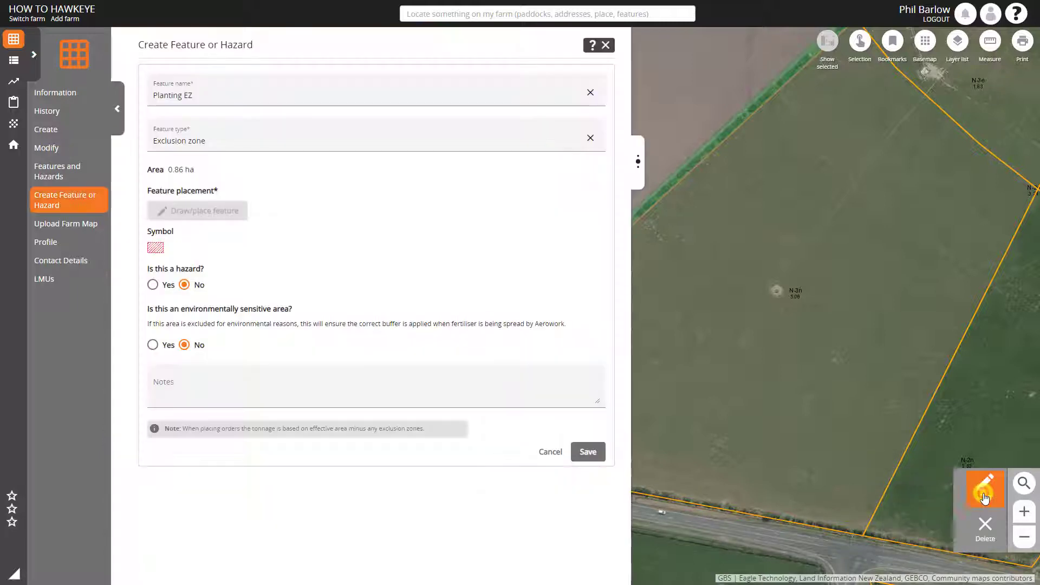
# Save the Planting EZ feature and close the feature creation form
pyautogui.click(590, 454)
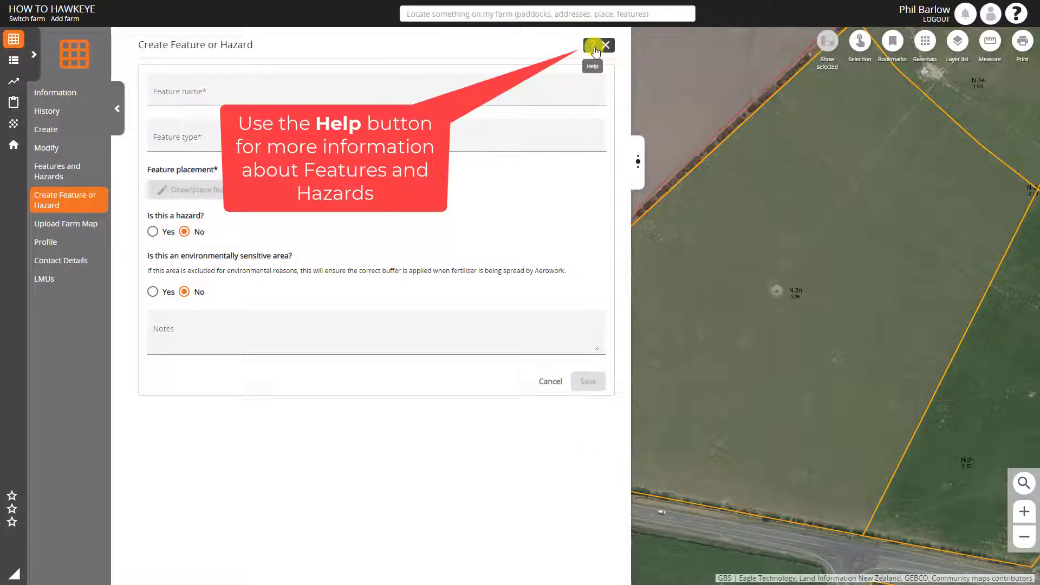
pyautogui.click(606, 46)
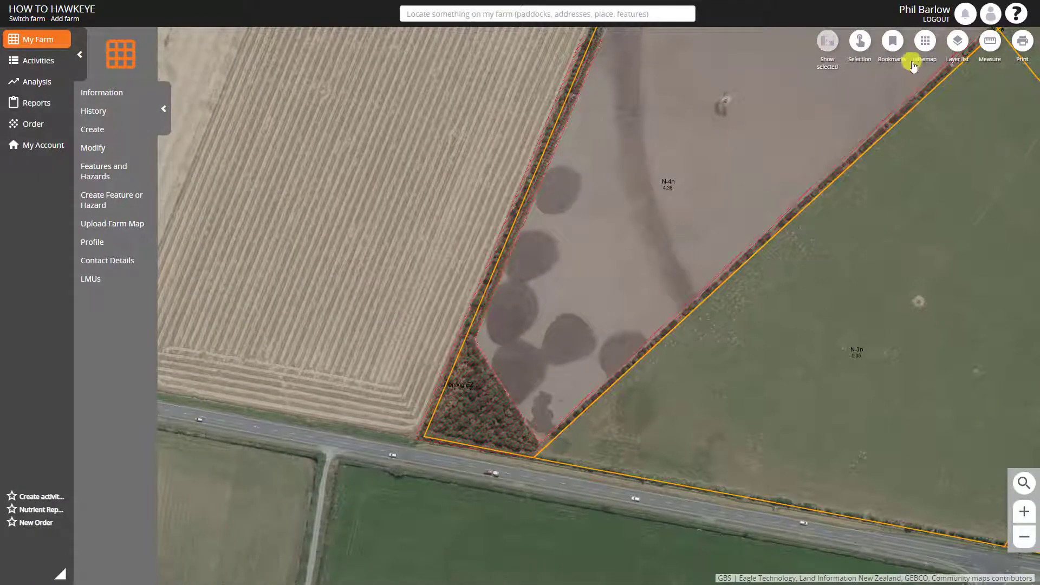
# Change the basemap to Topographic and examine the Planting EZ outline along paddocks N-4n and N-4e
pyautogui.click(925, 41)
pyautogui.click(837, 182)
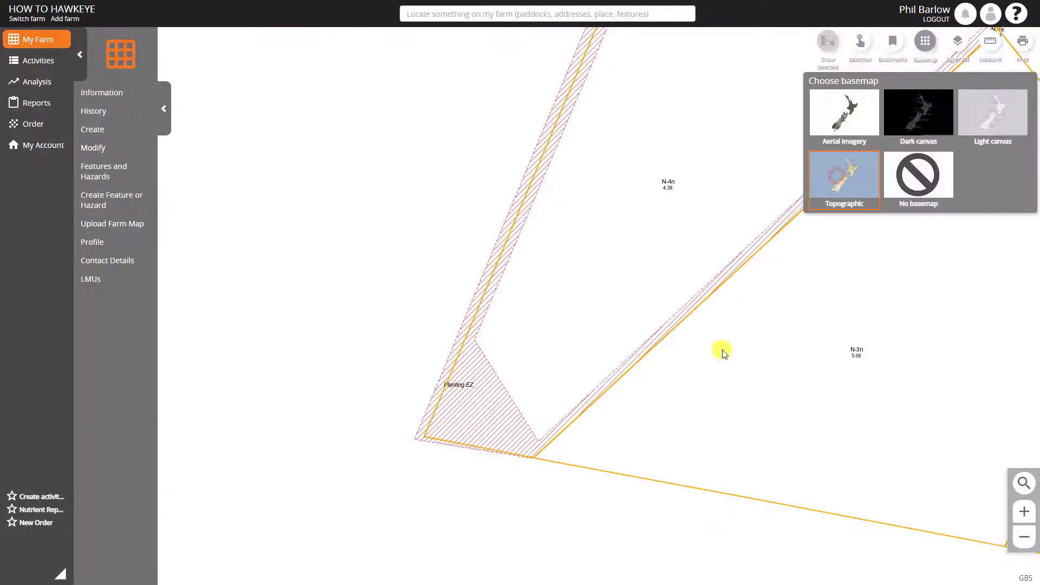
pyautogui.moveTo(734, 359); pyautogui.dragTo(588, 343)
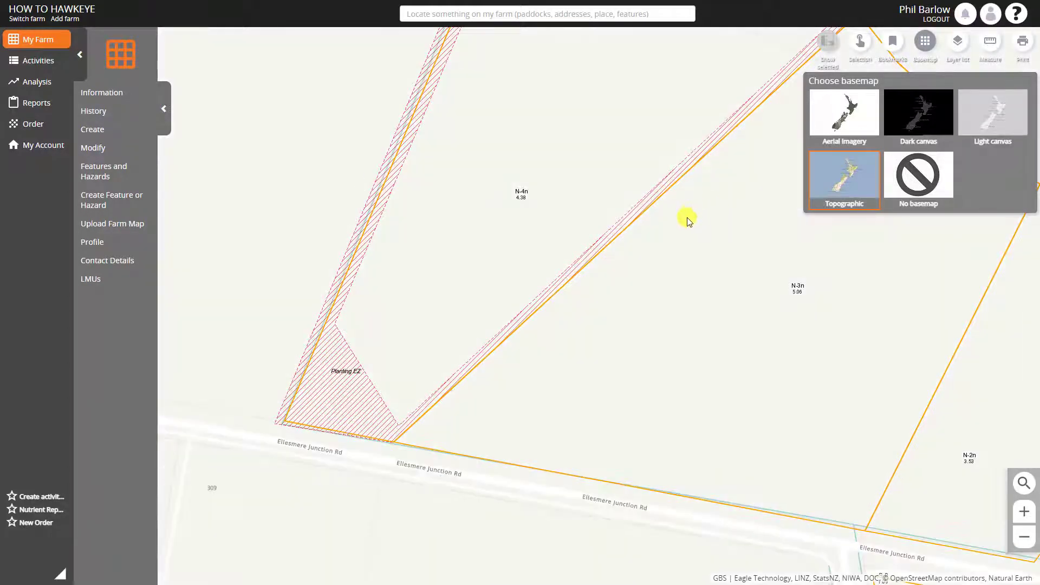
pyautogui.moveTo(682, 227); pyautogui.dragTo(641, 364)
pyautogui.moveTo(775, 241); pyautogui.dragTo(750, 425)
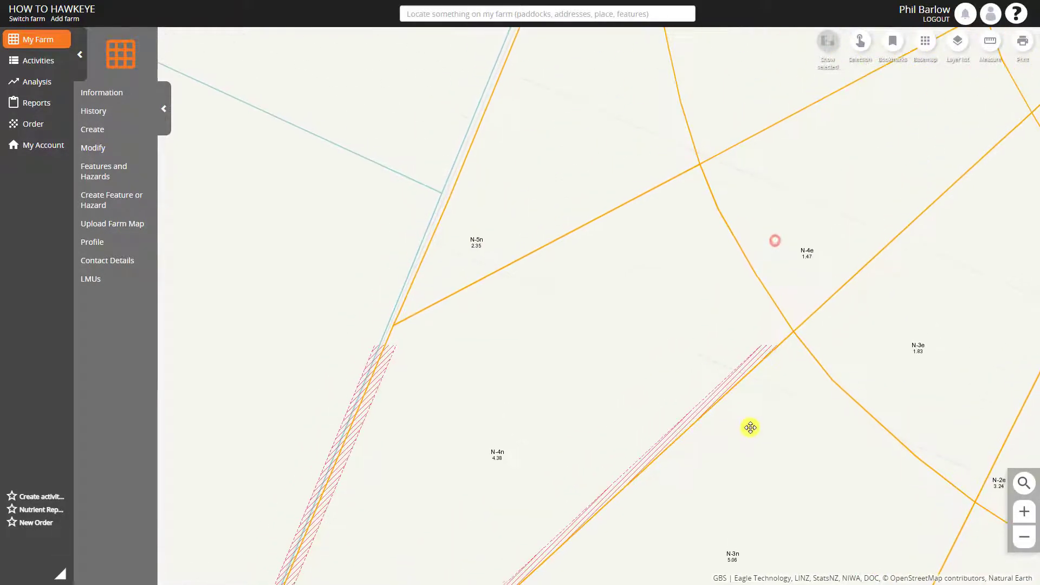
pyautogui.scroll(-2, 564, 282)
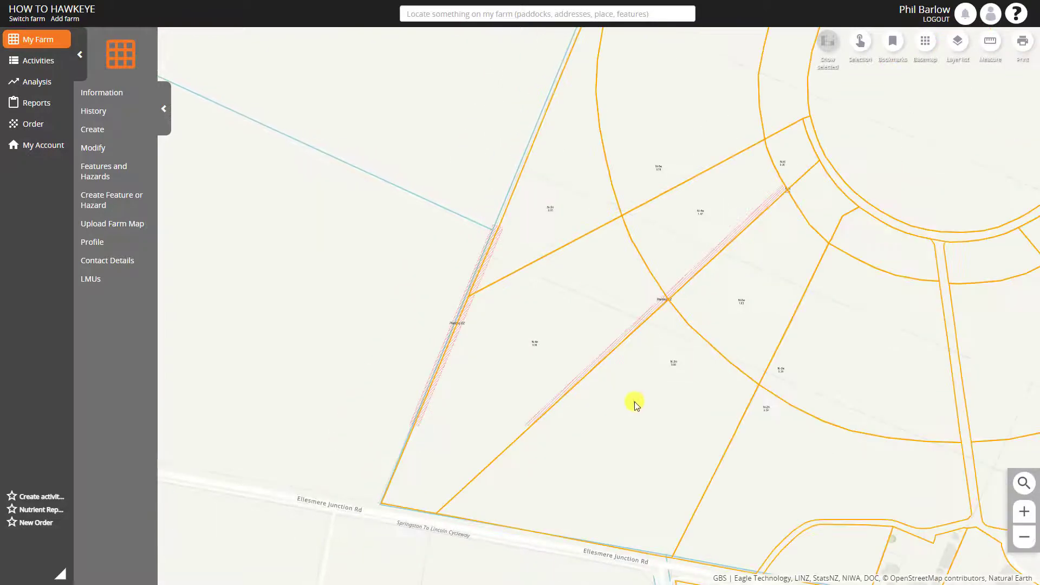
pyautogui.moveTo(639, 407); pyautogui.dragTo(650, 256)
# Change the basemap back to Aerial Imagery and close the basemap chooser
pyautogui.click(925, 41)
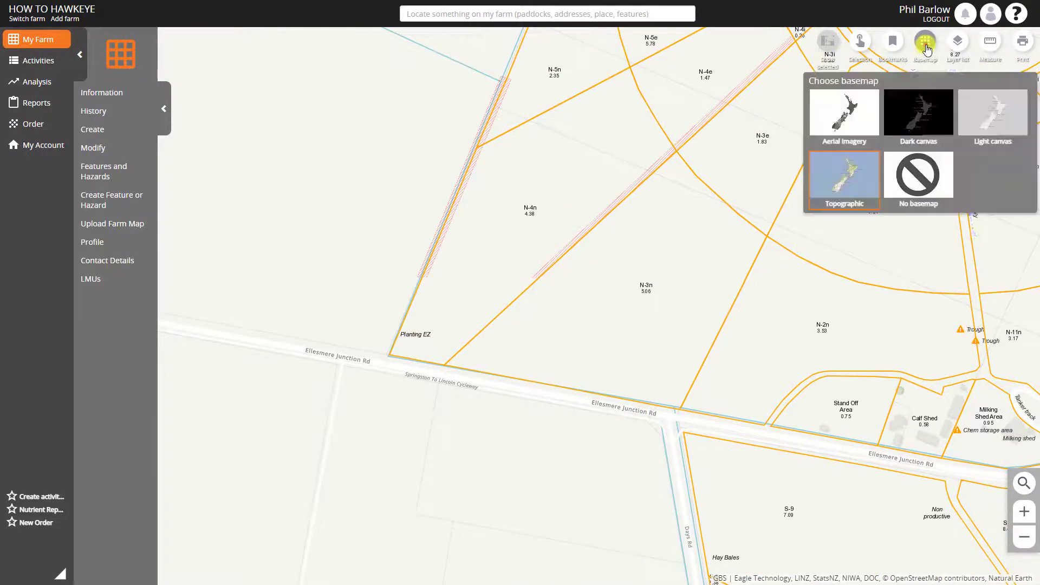
pyautogui.click(842, 107)
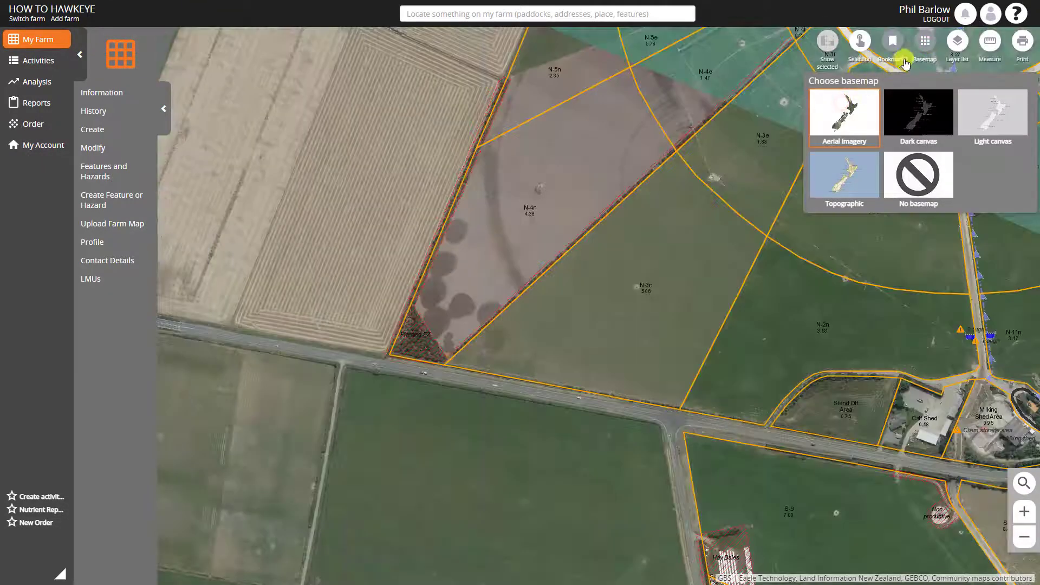
pyautogui.click(924, 41)
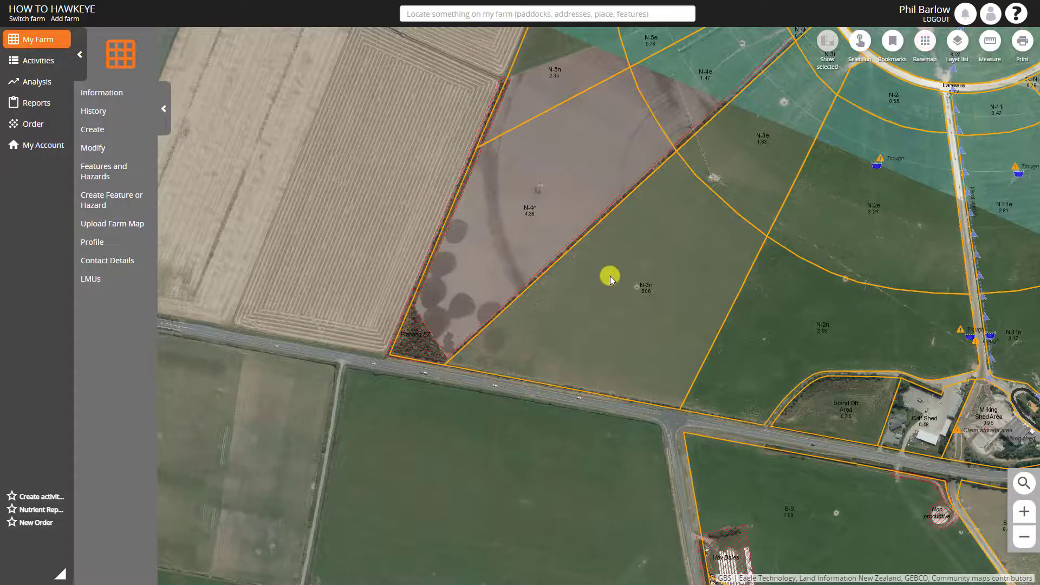
# Start another new feature named "Trough" with the feature type Water trough
pyautogui.scroll(2, 610, 276)
pyautogui.moveTo(693, 245); pyautogui.dragTo(662, 285)
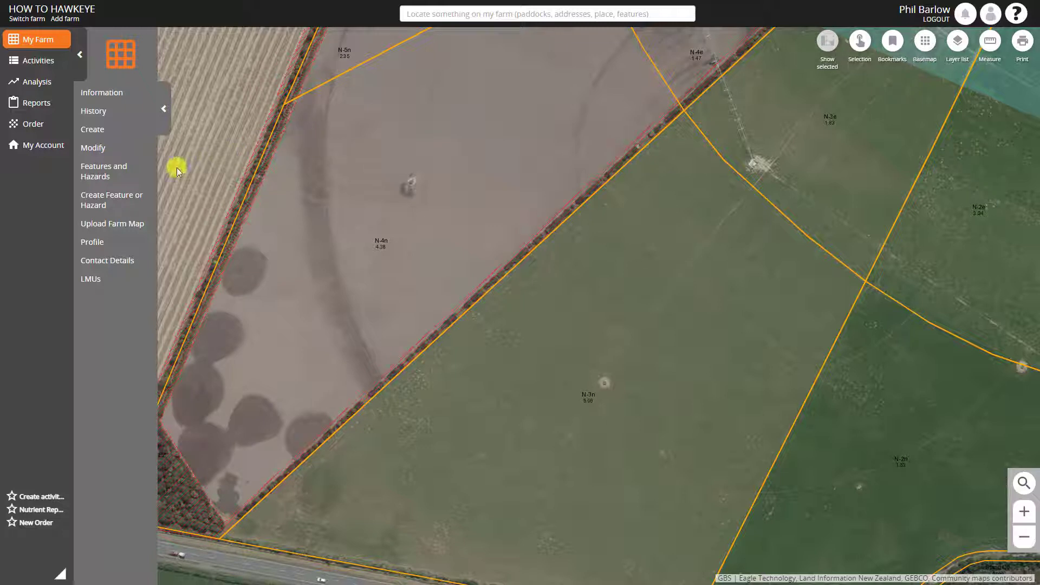
pyautogui.click(109, 201)
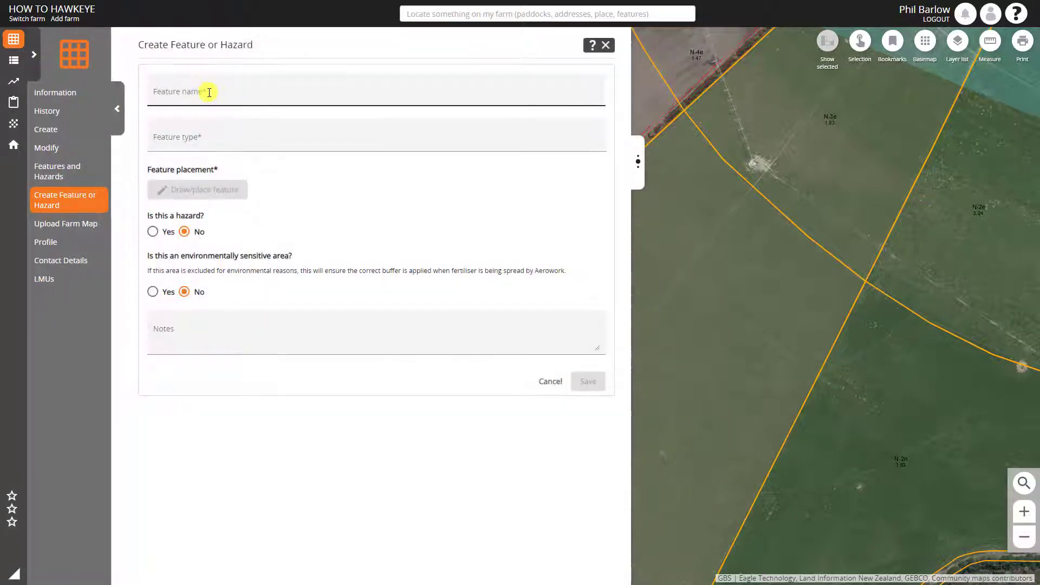
pyautogui.click(209, 93)
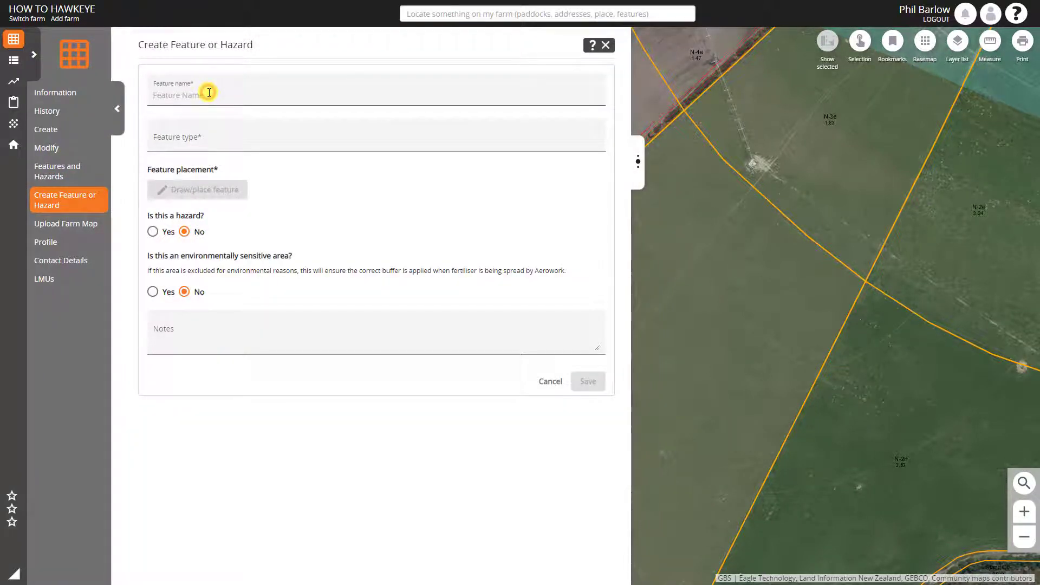
pyautogui.write('Trough')
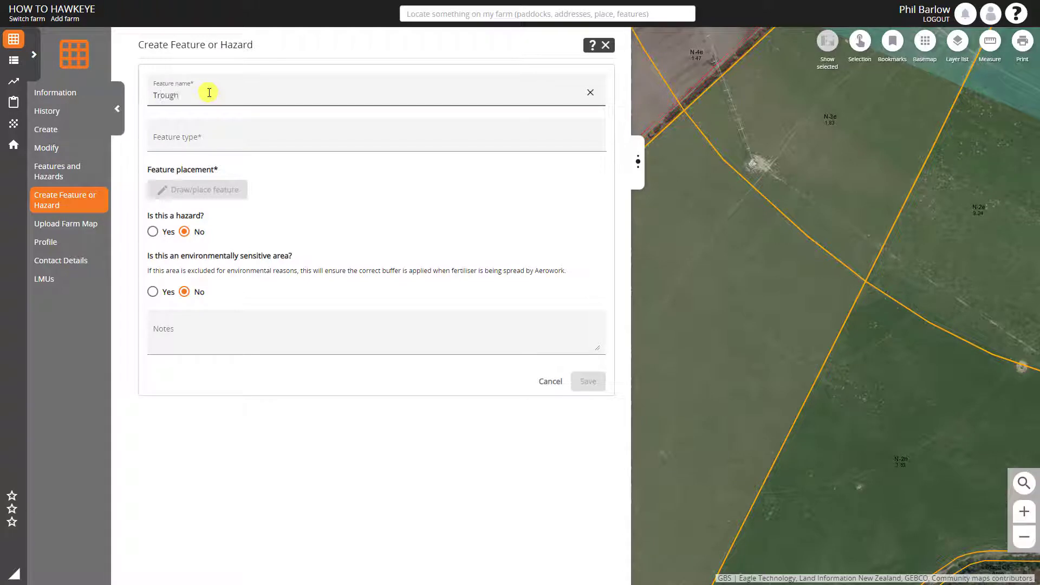
pyautogui.click(198, 135)
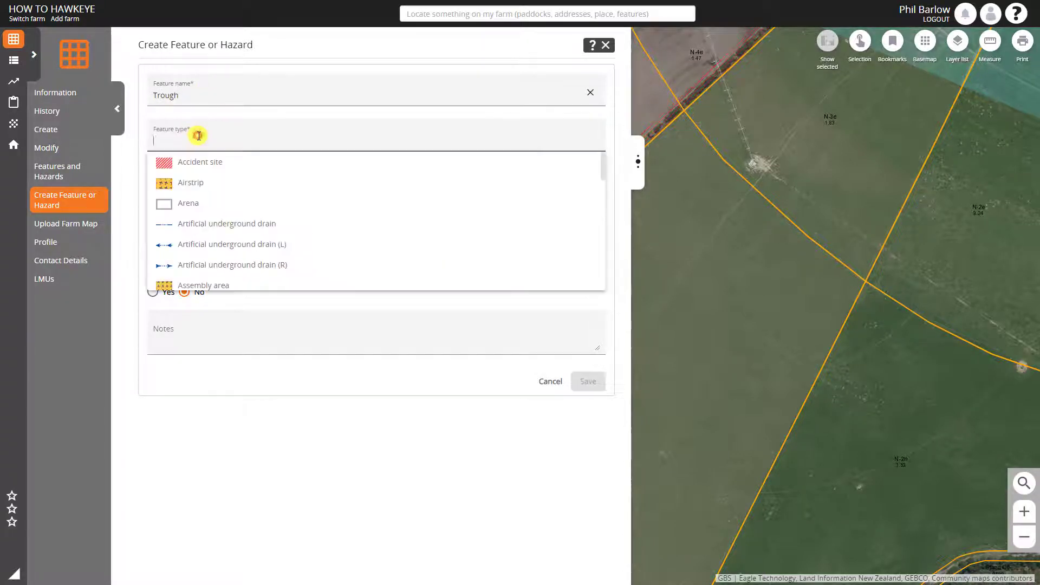
pyautogui.write('tr')
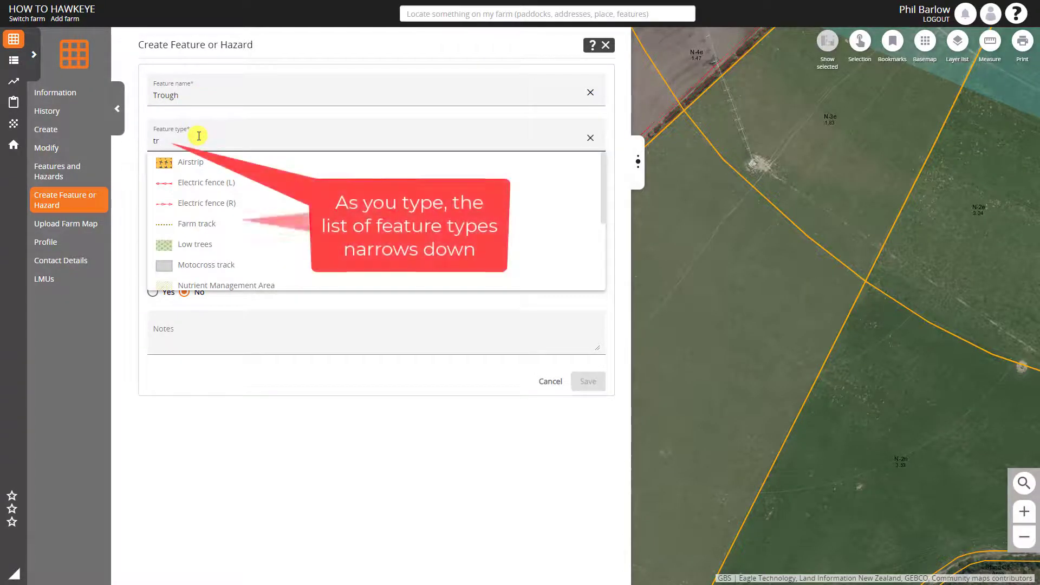
pyautogui.write('ou')
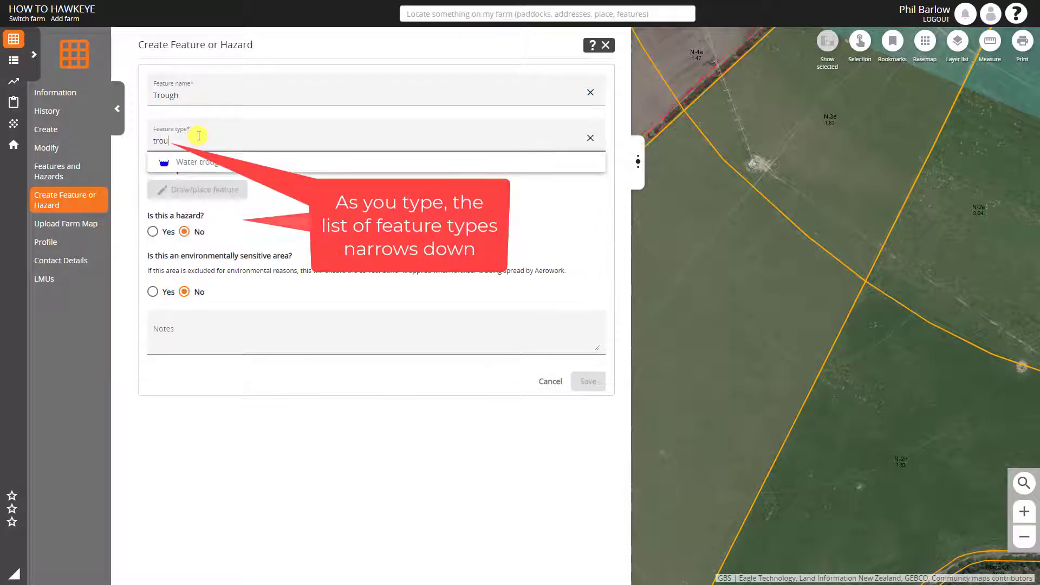
pyautogui.click(199, 163)
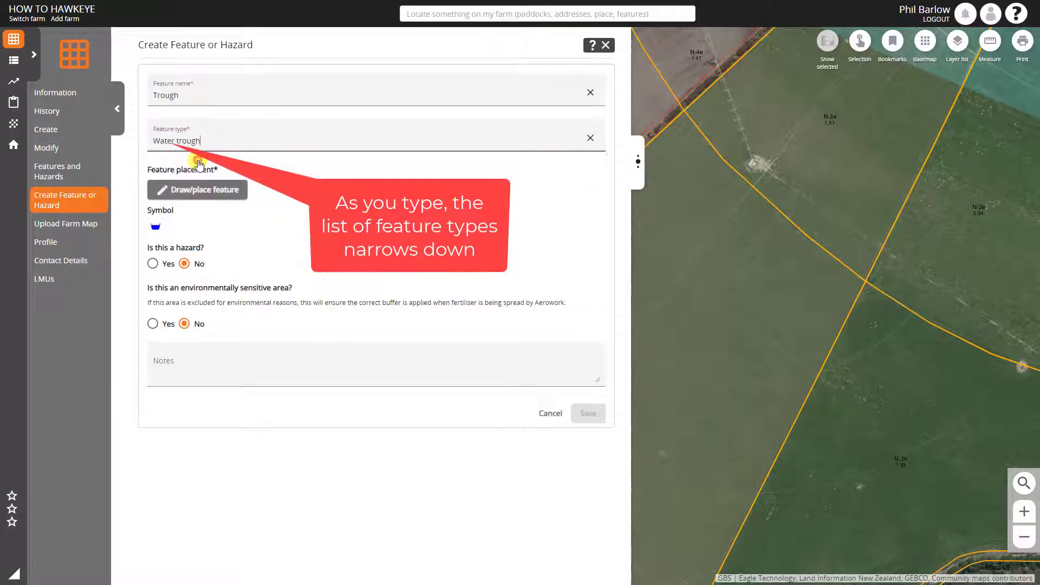
# Place the trough on the bare patch in the middle of paddock N-3n, mark it as a hazard and save it
pyautogui.click(217, 189)
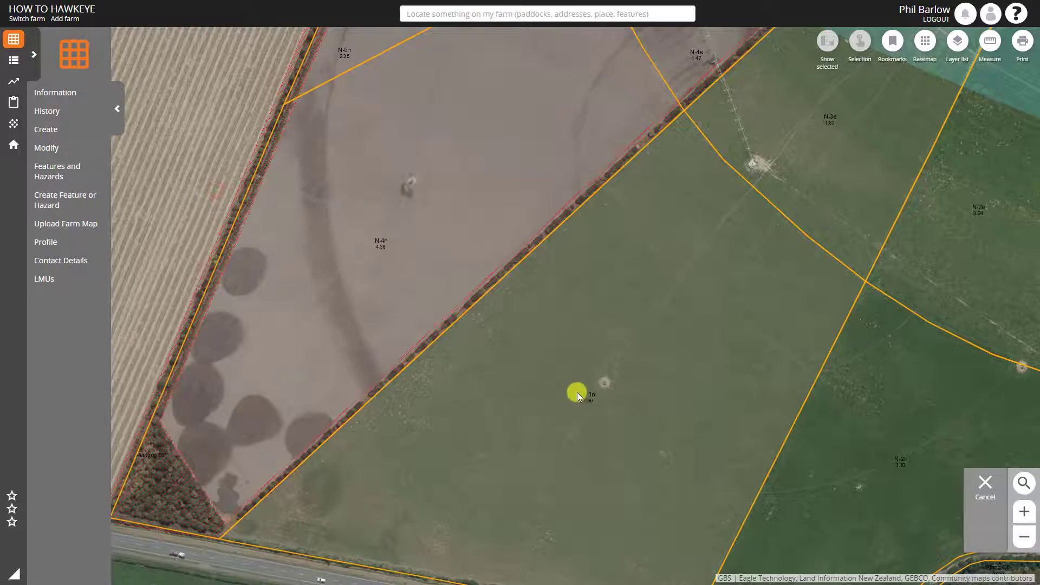
pyautogui.click(605, 382)
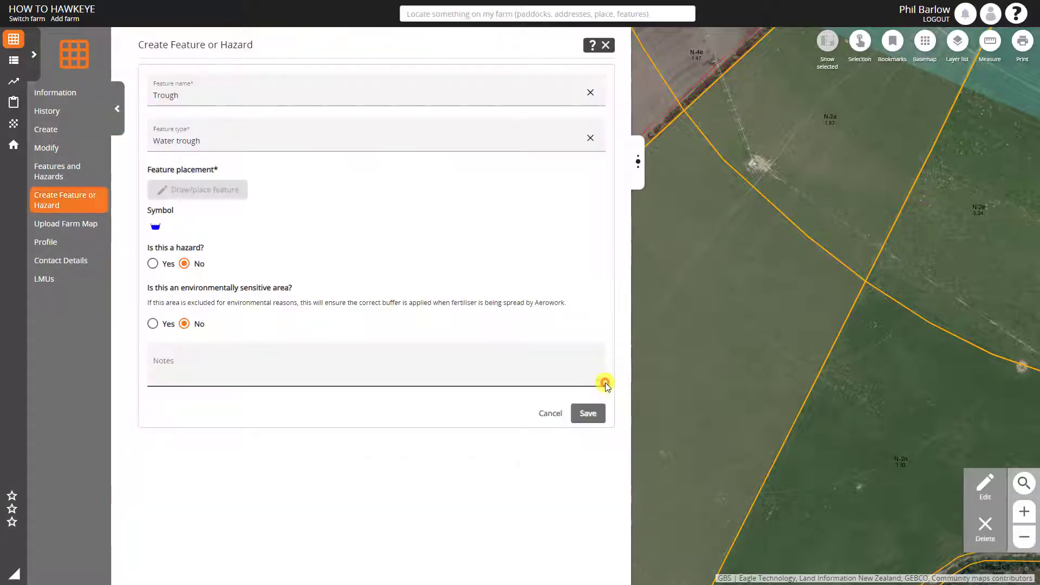
pyautogui.moveTo(831, 424); pyautogui.dragTo(943, 360)
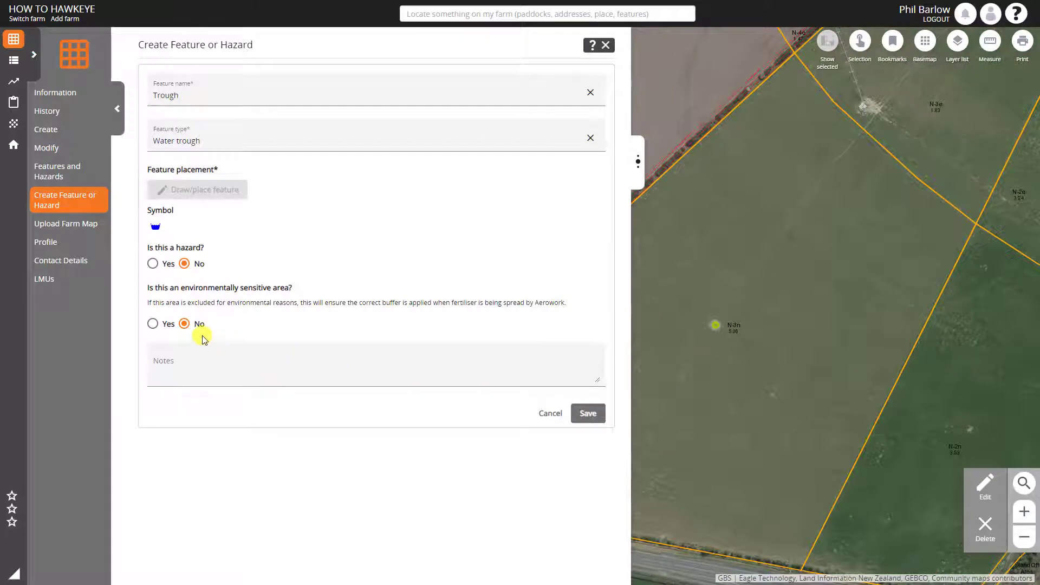
pyautogui.click(153, 264)
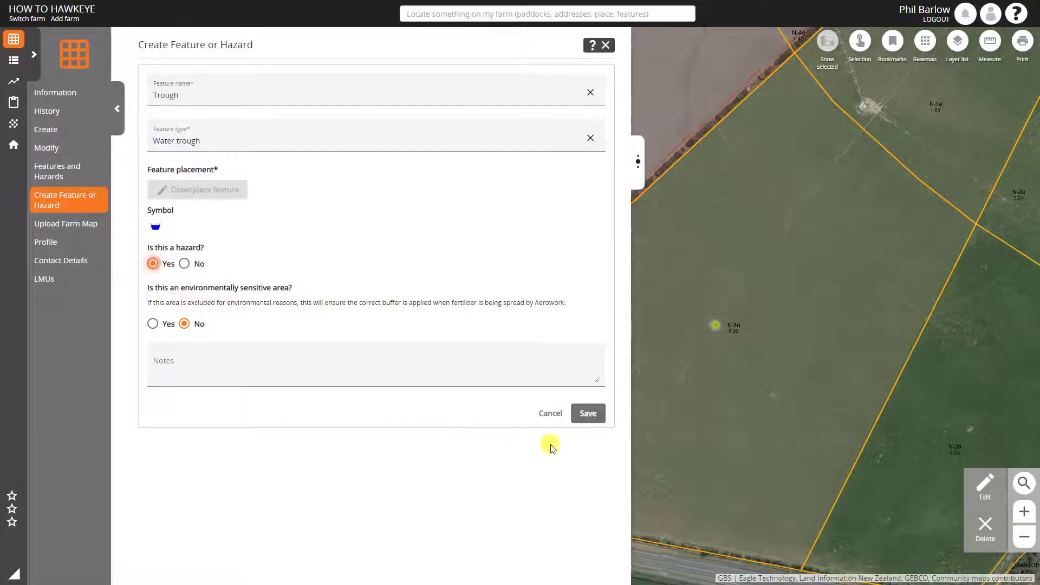
pyautogui.click(588, 414)
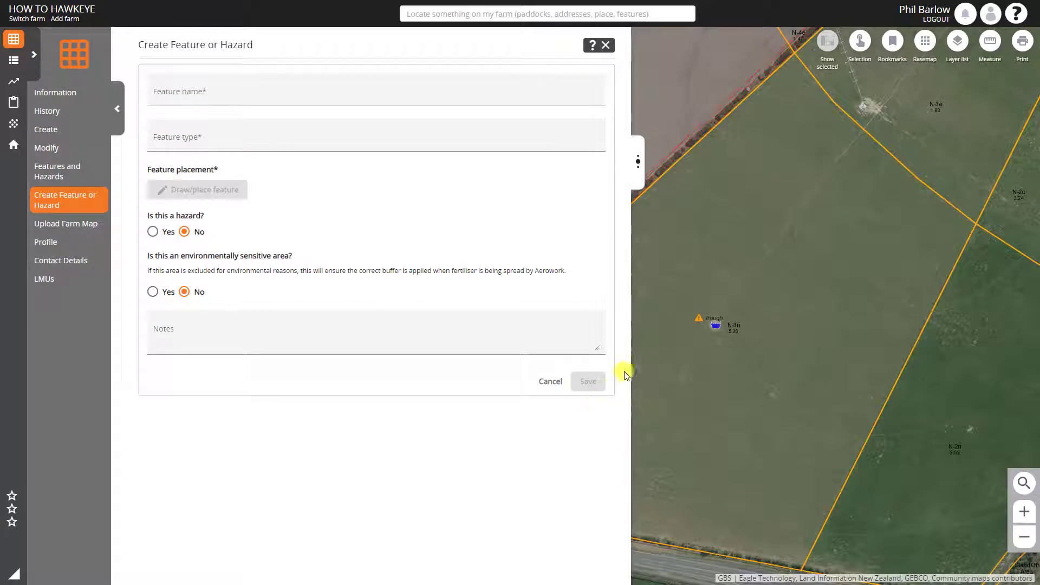
# Browse the available feature types for a new feature, from Accident site to the effluent and electric fence entries, and close the form
pyautogui.click(312, 136)
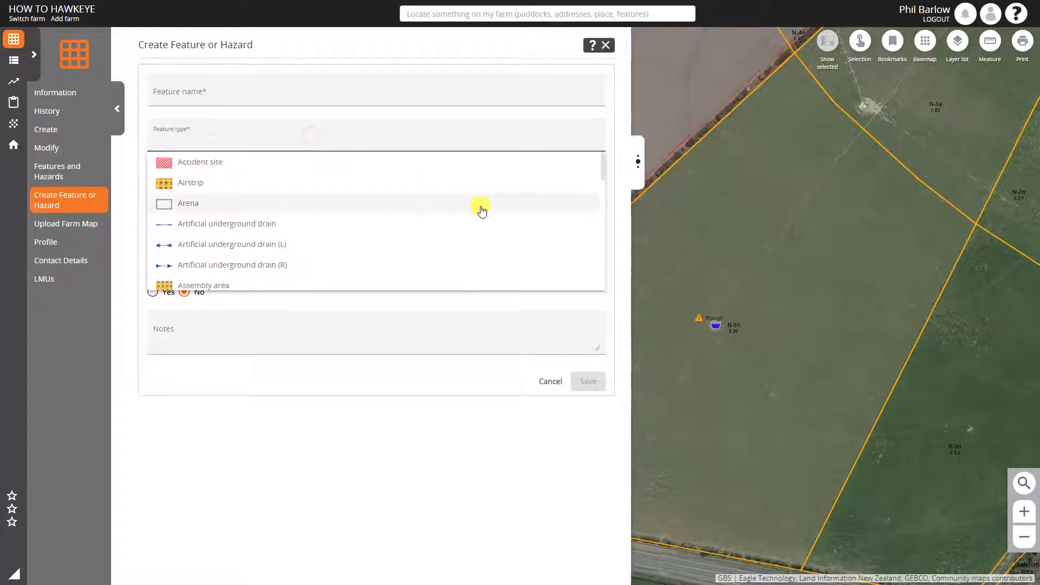
pyautogui.click(603, 271)
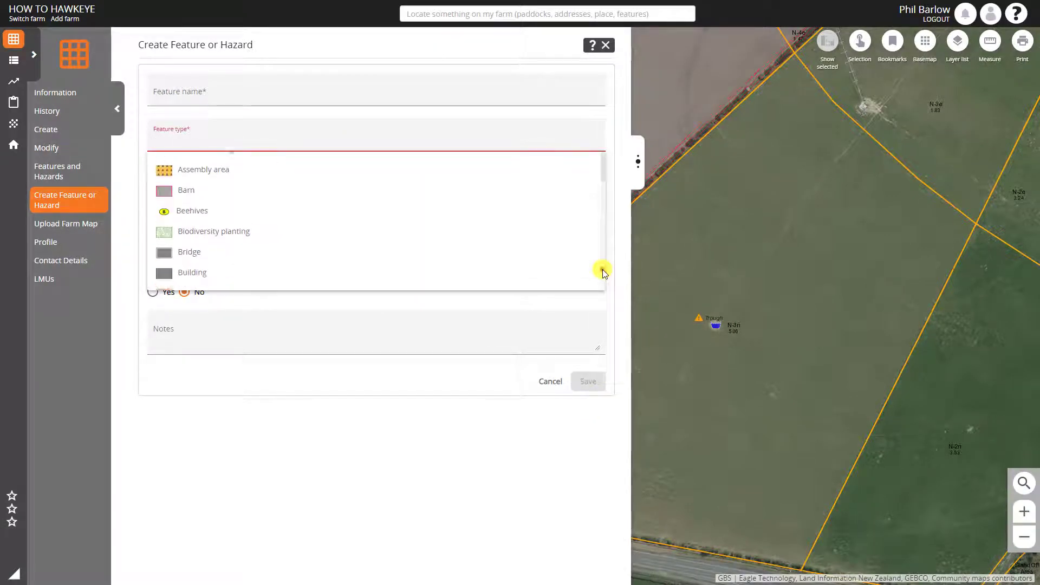
pyautogui.click(603, 271)
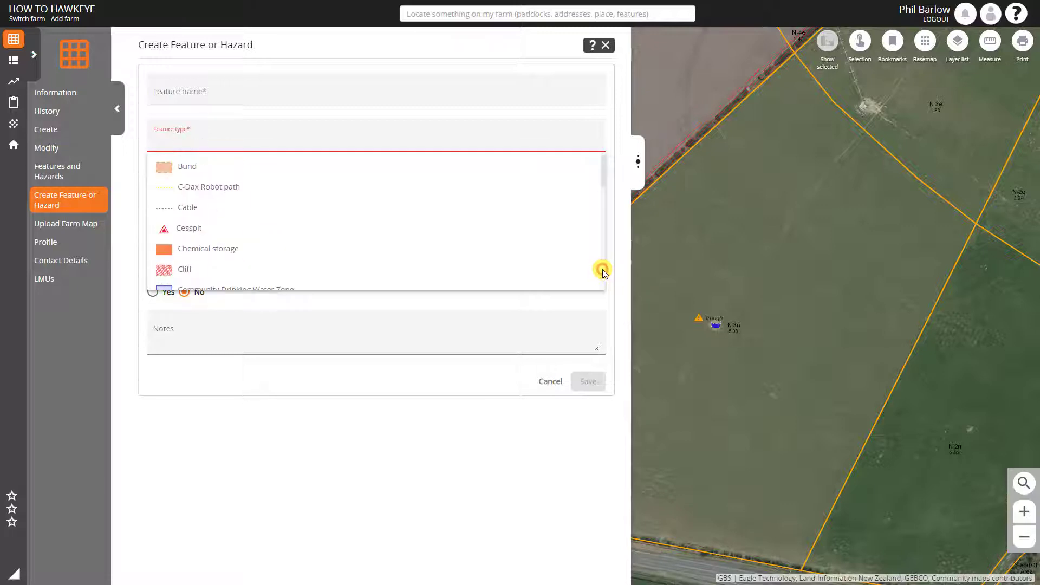
pyautogui.click(603, 271)
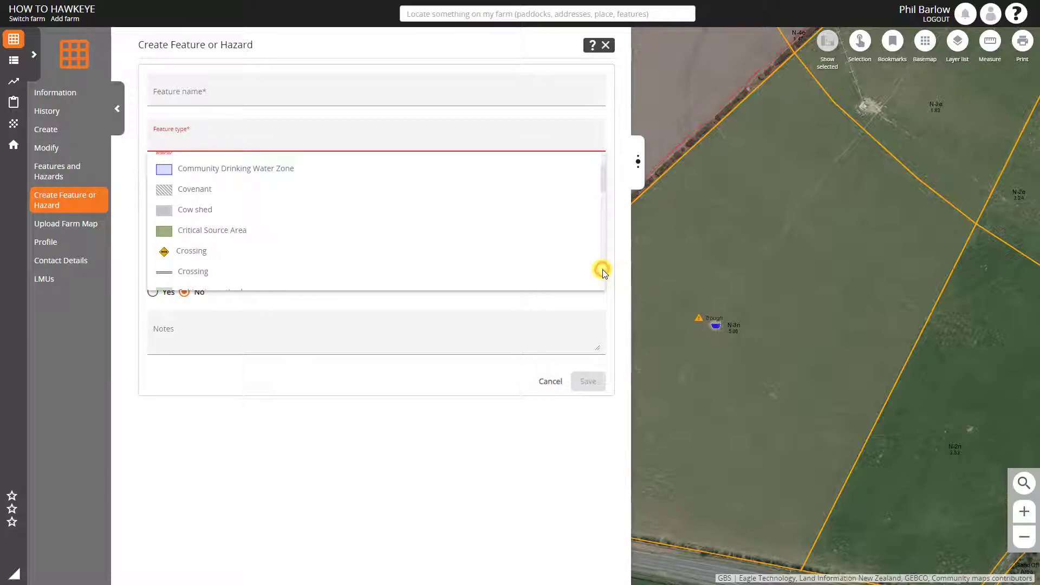
pyautogui.click(603, 271)
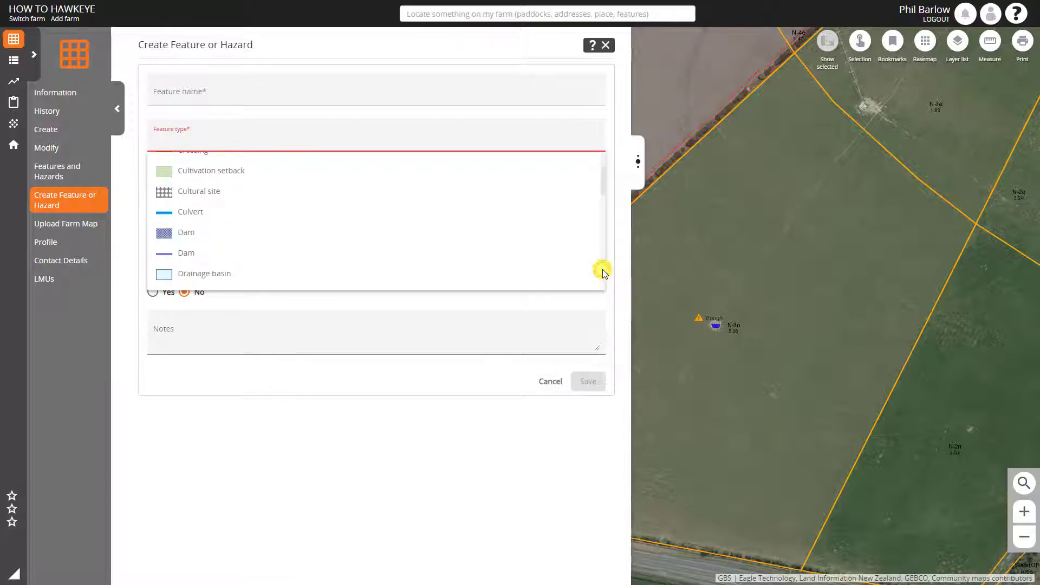
pyautogui.click(603, 270)
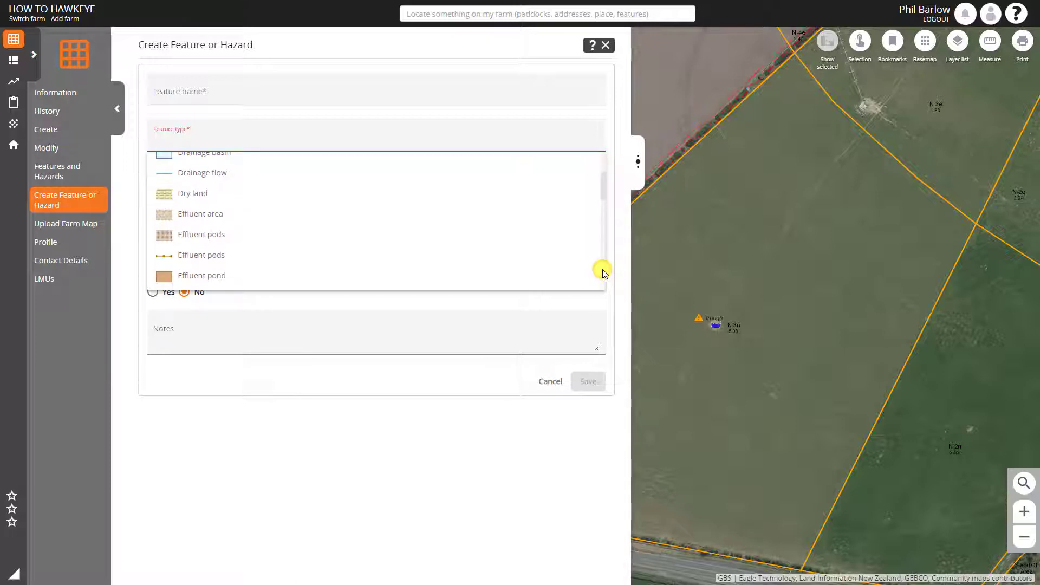
pyautogui.click(604, 271)
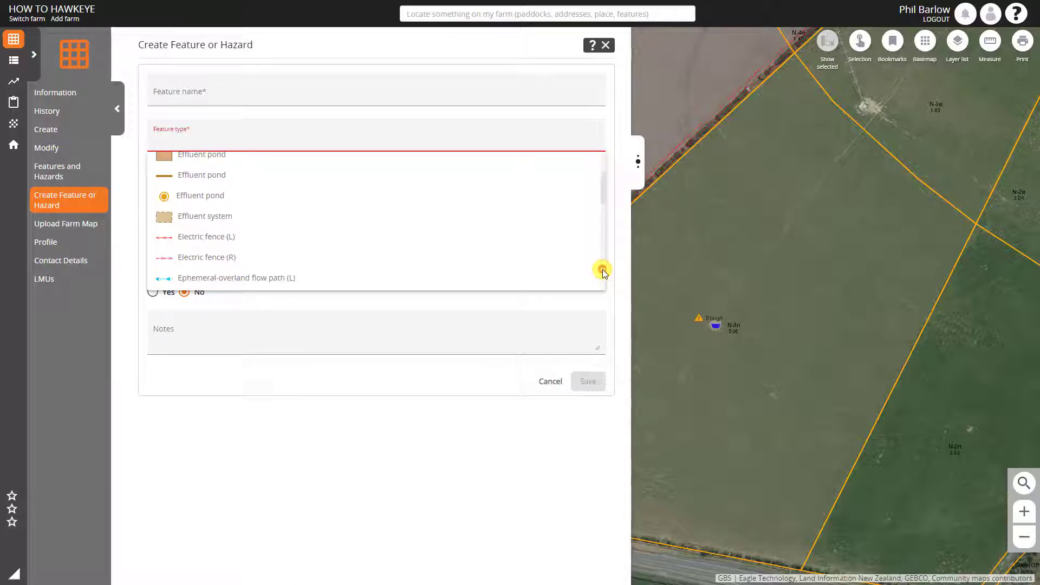
pyautogui.click(606, 48)
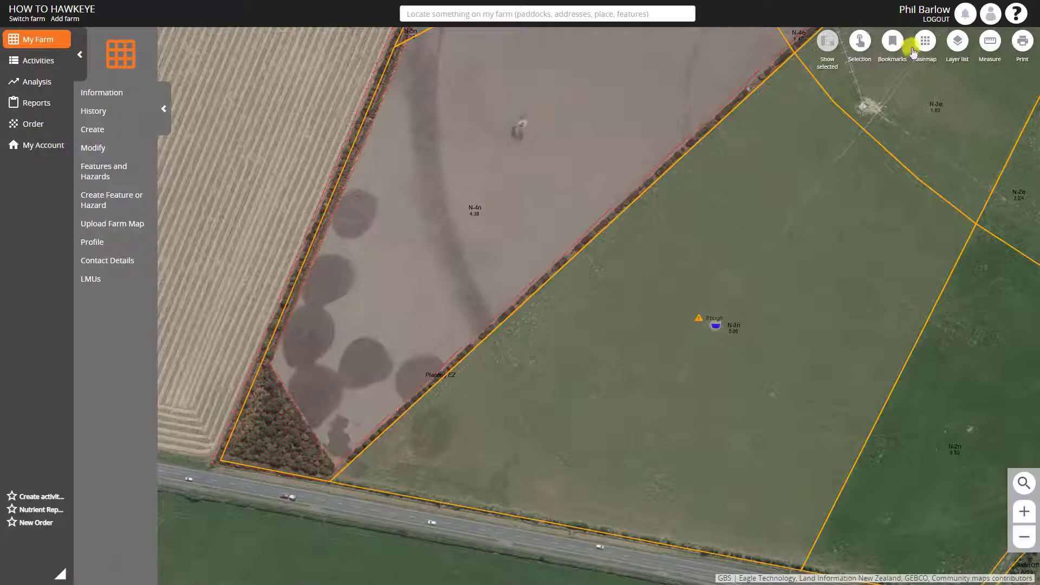
# Change the basemap to Topographic and examine the features and hazards around the milking shed and paddock N-11n
pyautogui.click(916, 50)
pyautogui.click(837, 182)
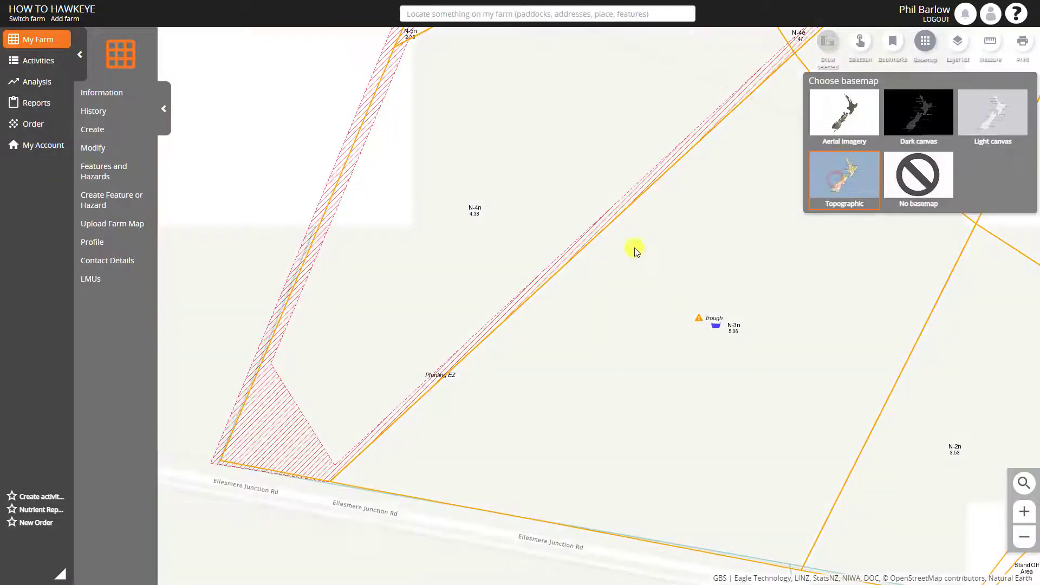
pyautogui.scroll(-2, 580, 251)
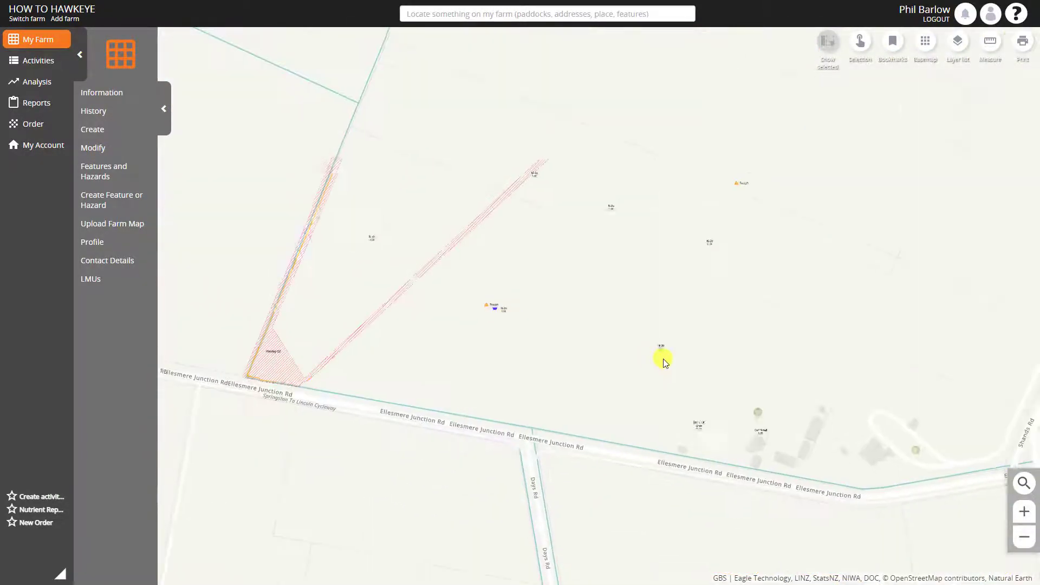
pyautogui.moveTo(717, 344); pyautogui.dragTo(474, 302)
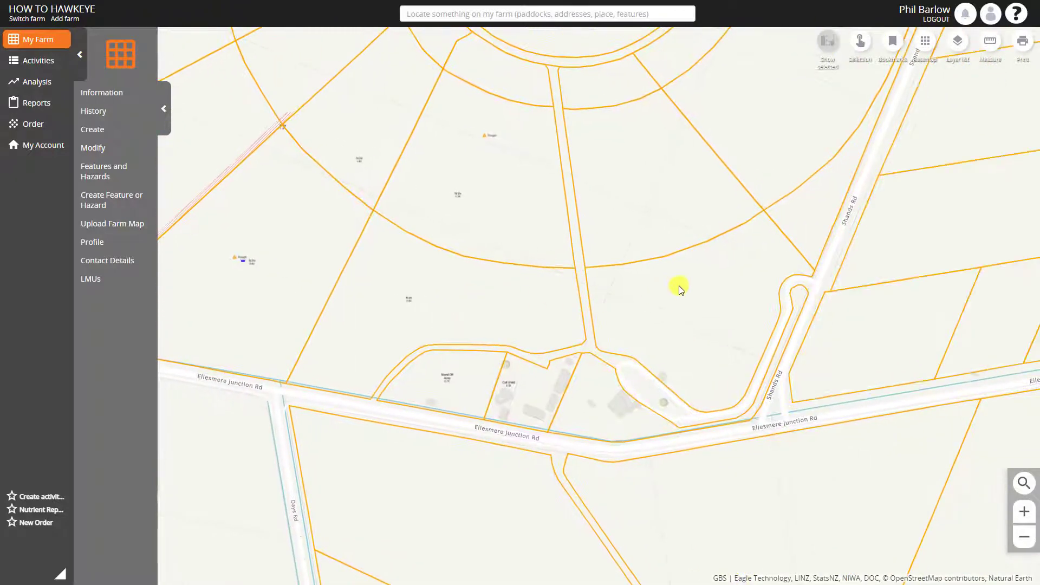
pyautogui.moveTo(736, 281); pyautogui.dragTo(637, 345)
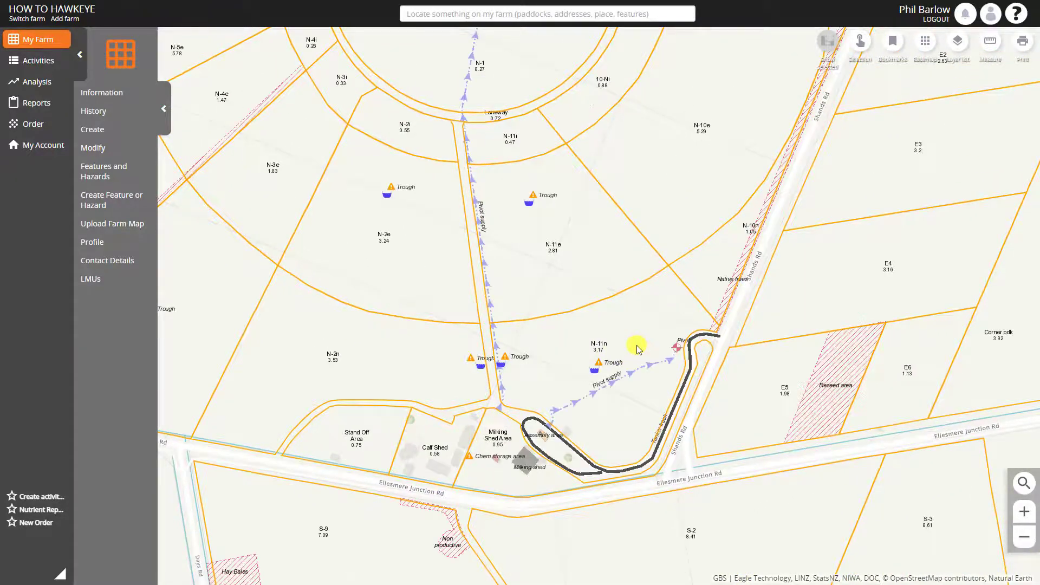
pyautogui.scroll(2, 599, 421)
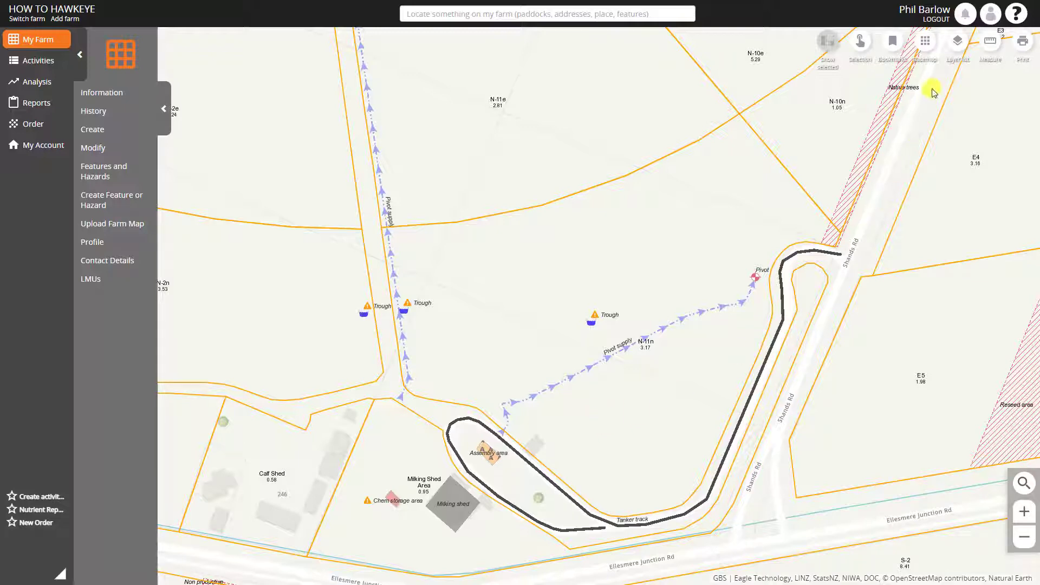
# Change the basemap back to Aerial Imagery for the area where the tanker track meets Shands Rd
pyautogui.click(925, 42)
pyautogui.click(854, 105)
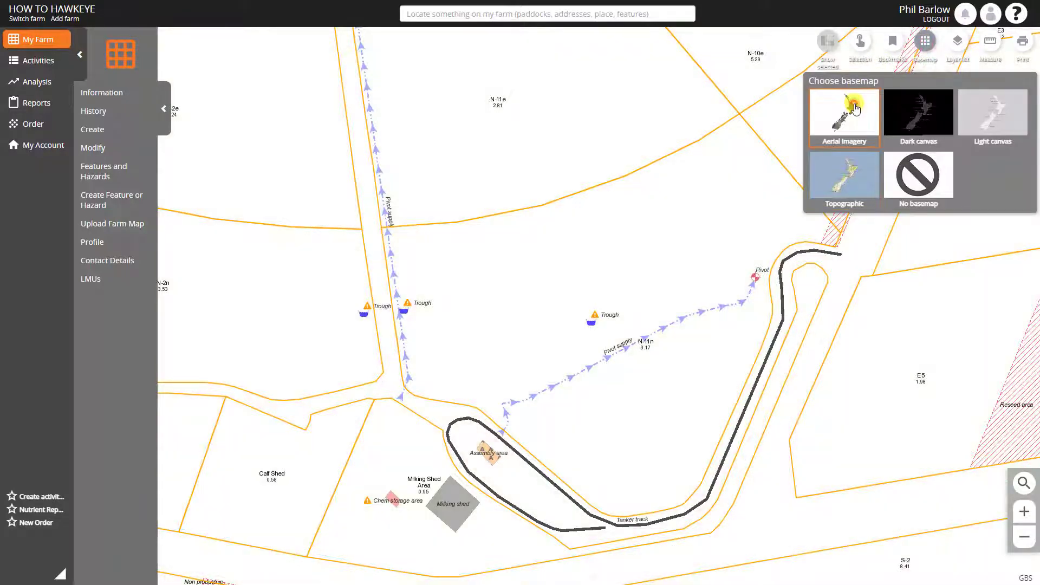
pyautogui.moveTo(874, 281); pyautogui.dragTo(649, 307)
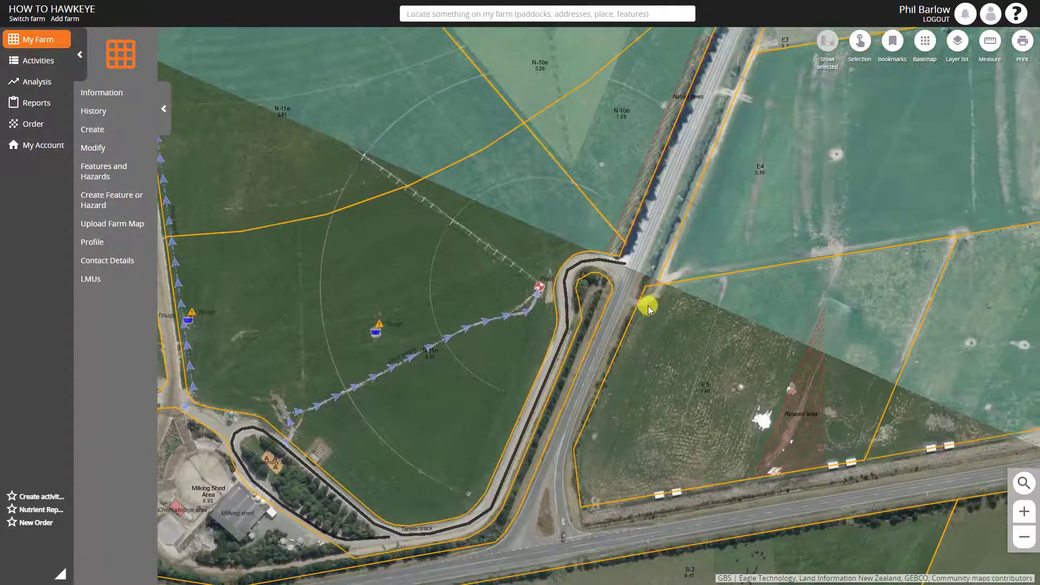
pyautogui.scroll(1, 649, 308)
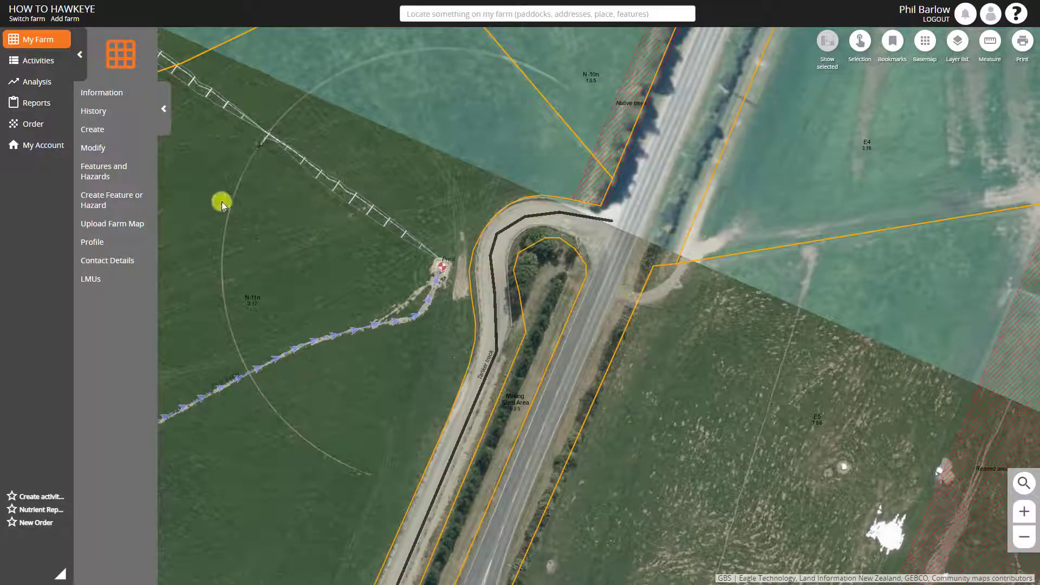
# Start a new feature named "Stock crossing" with the feature type Stock road crossing
pyautogui.click(95, 204)
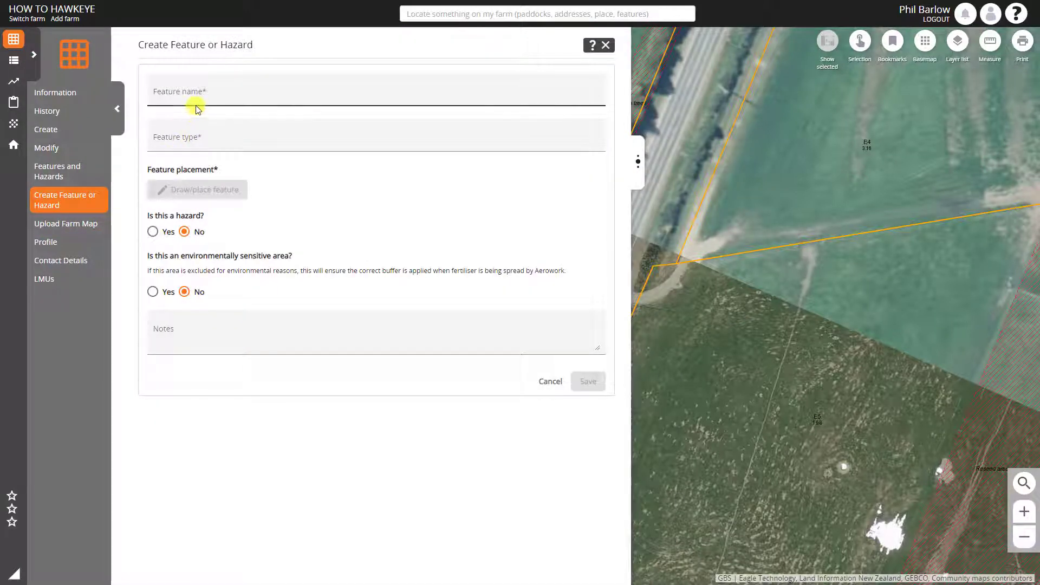
pyautogui.click(198, 96)
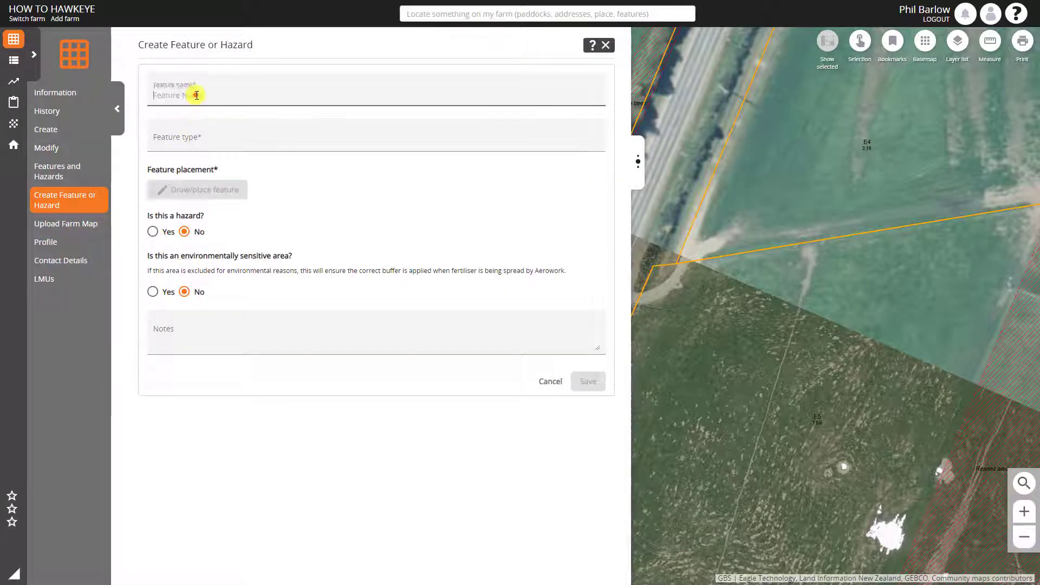
pyautogui.write('5')
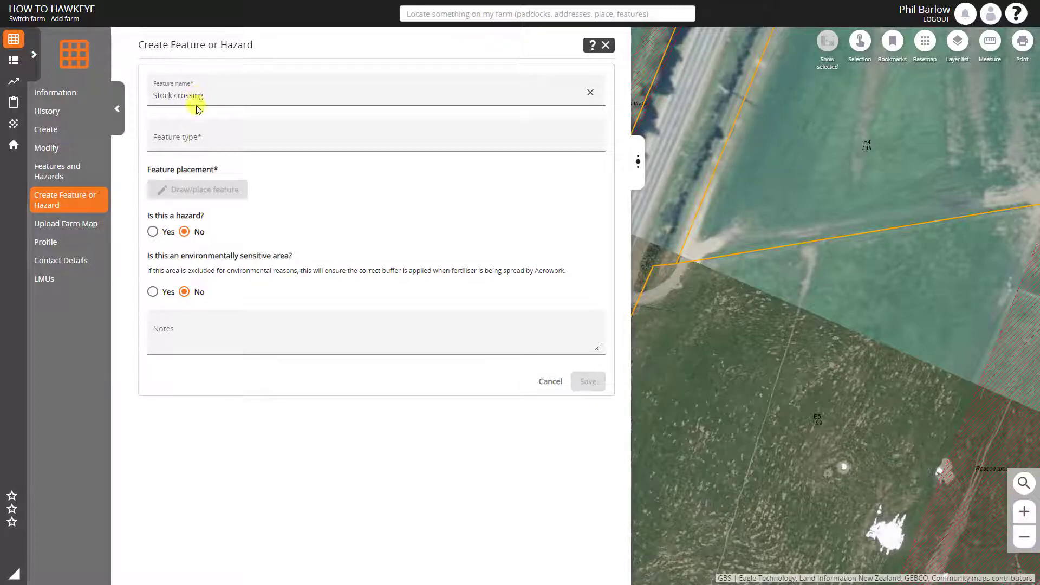
pyautogui.click(194, 137)
pyautogui.write('cross')
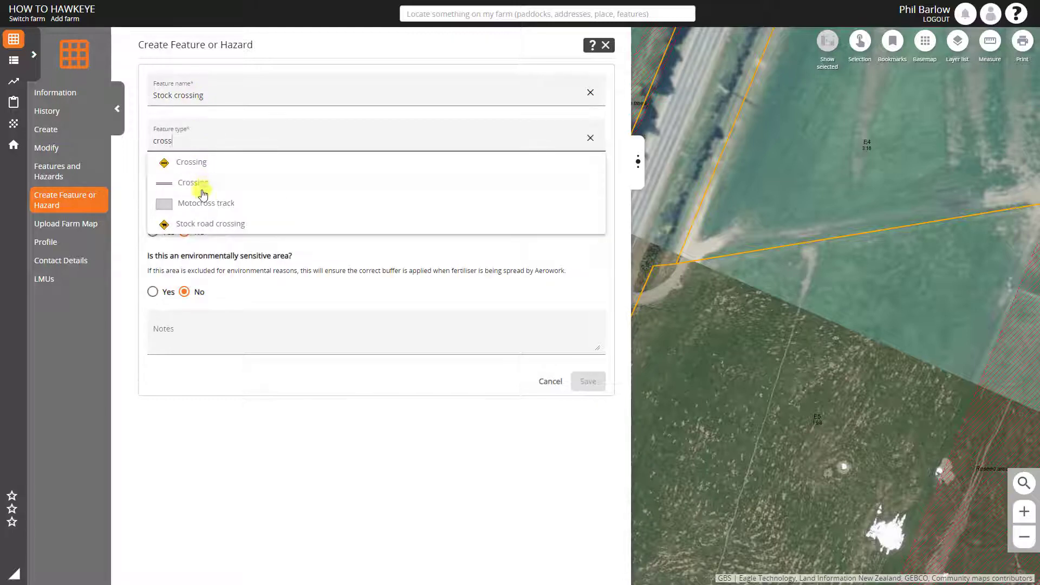
pyautogui.click(208, 224)
# Place the stock crossing on Shands Rd beside the tanker track entrance, and save it as a hazard, closing the form
pyautogui.click(208, 192)
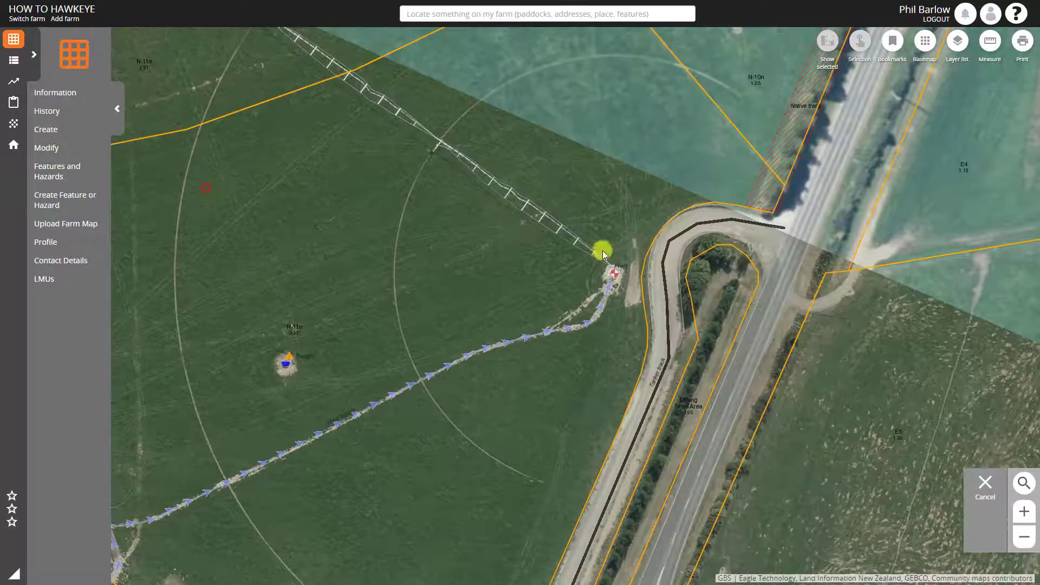
pyautogui.click(789, 264)
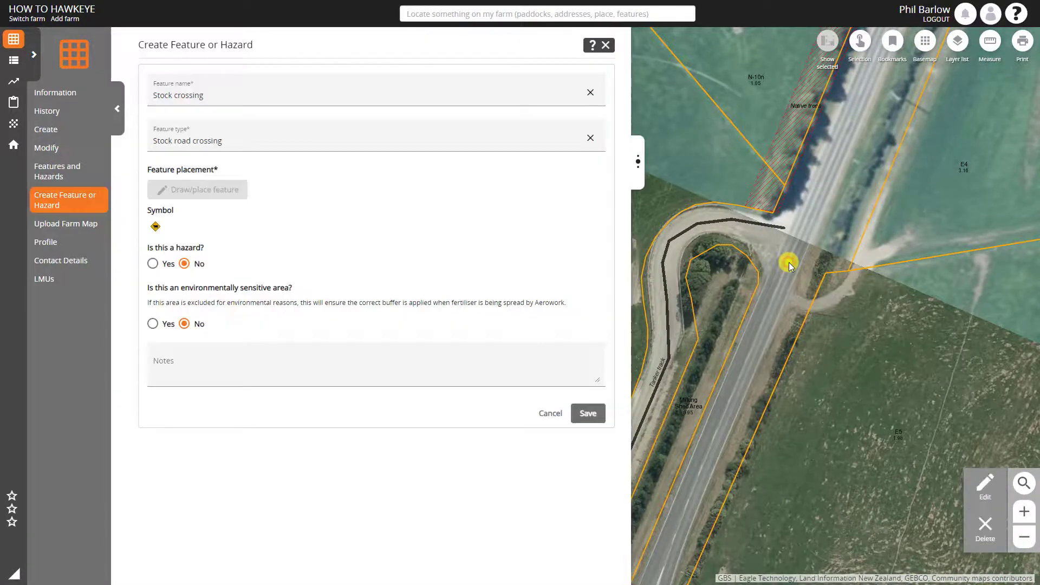
pyautogui.click(153, 263)
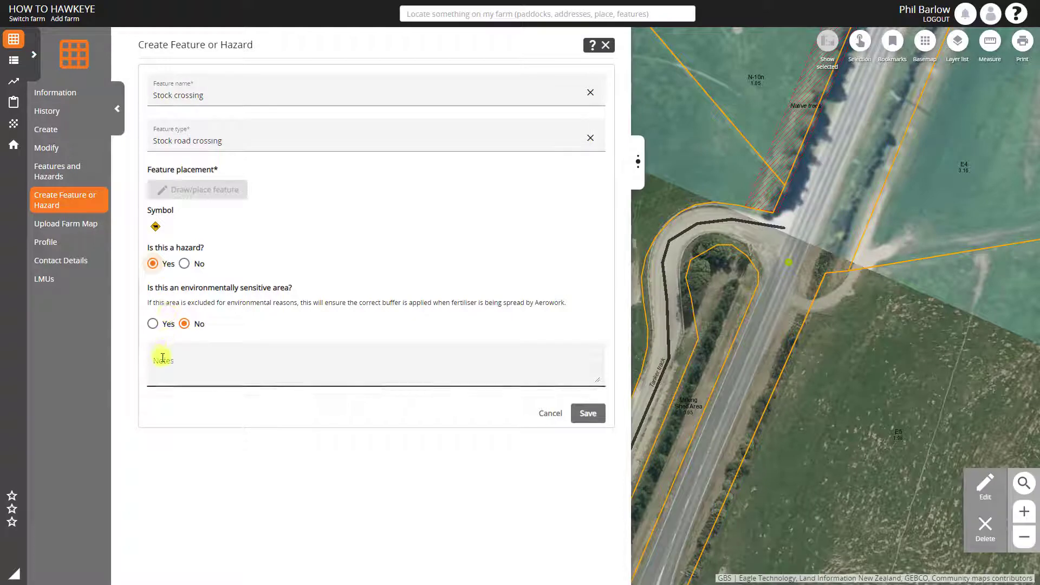
pyautogui.click(591, 413)
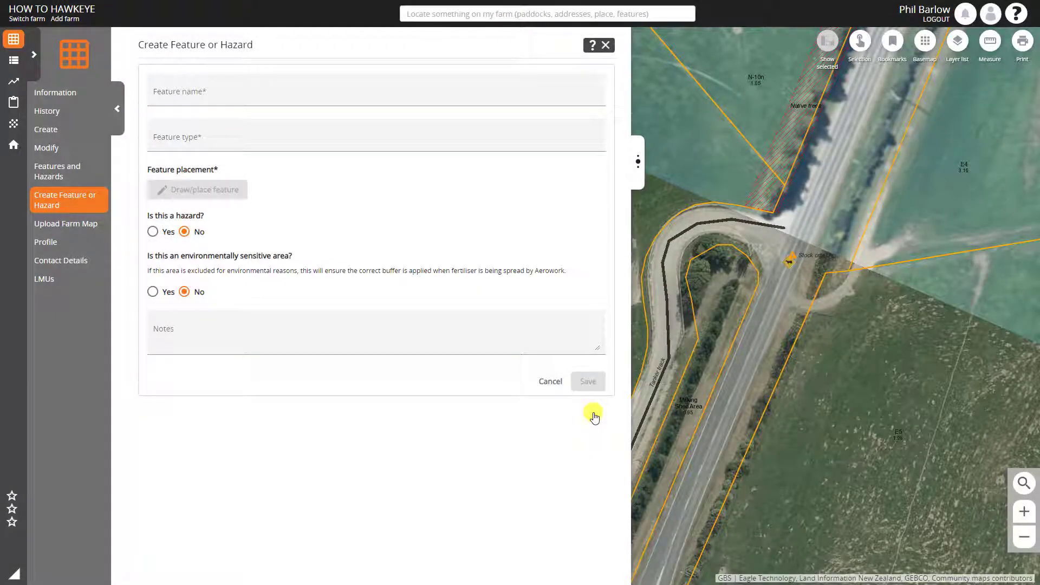
pyautogui.click(607, 44)
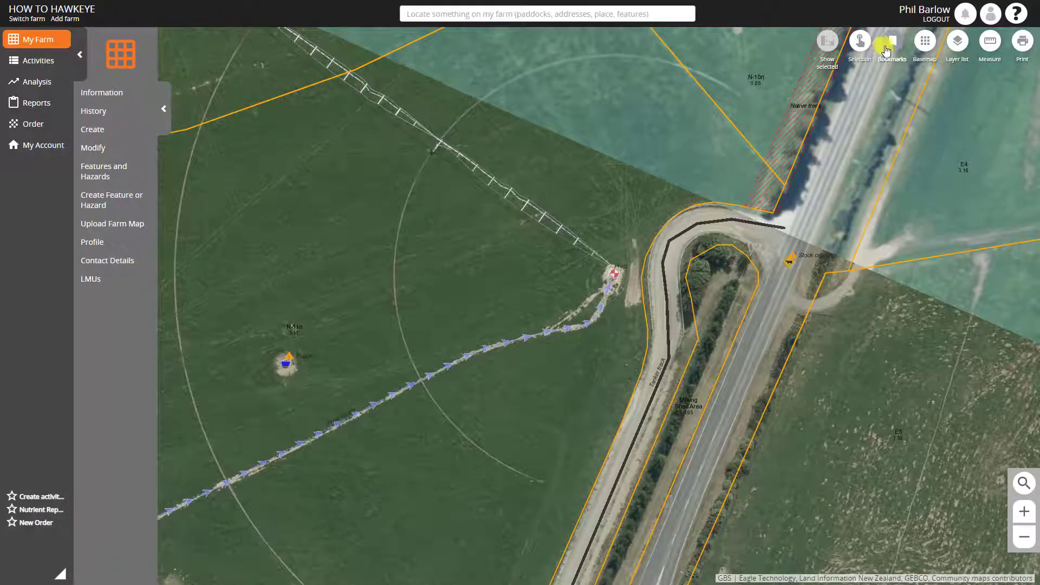
# Change the basemap to Topographic and inspect the Stock crossing and Pivot supply features on the map
pyautogui.click(924, 42)
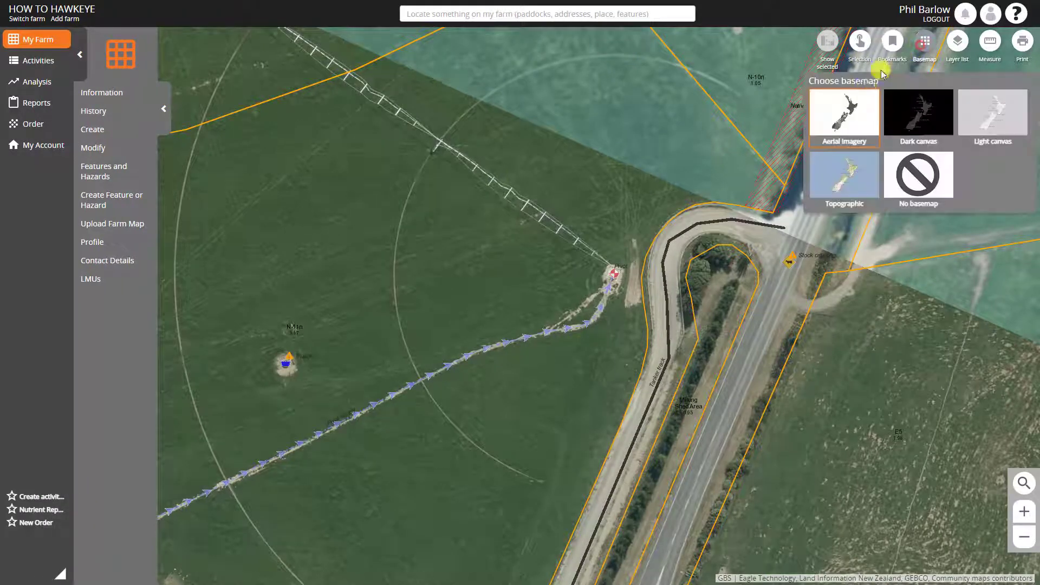
pyautogui.click(845, 174)
pyautogui.moveTo(734, 143); pyautogui.dragTo(477, 184)
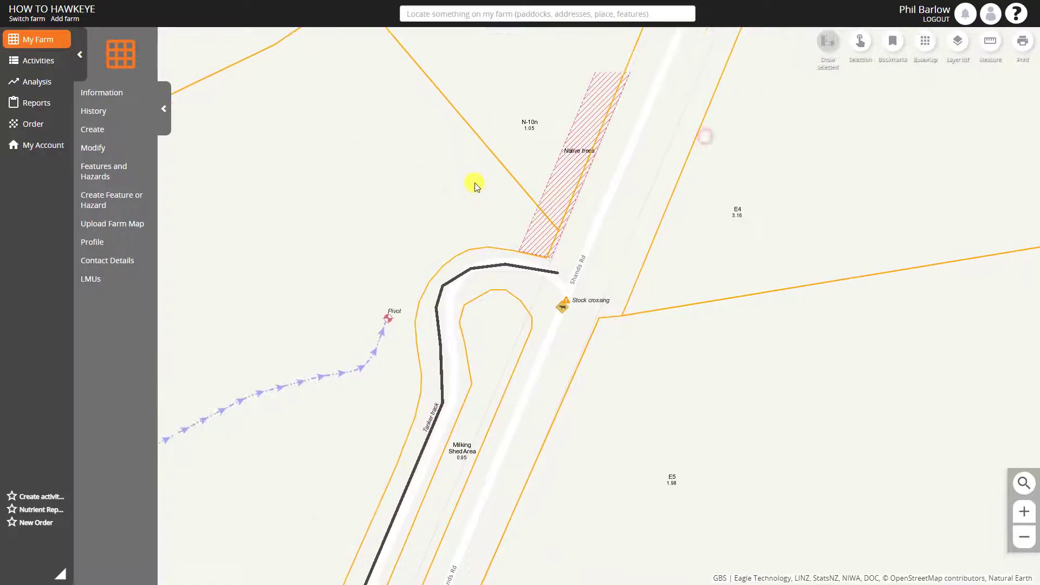
pyautogui.click(562, 309)
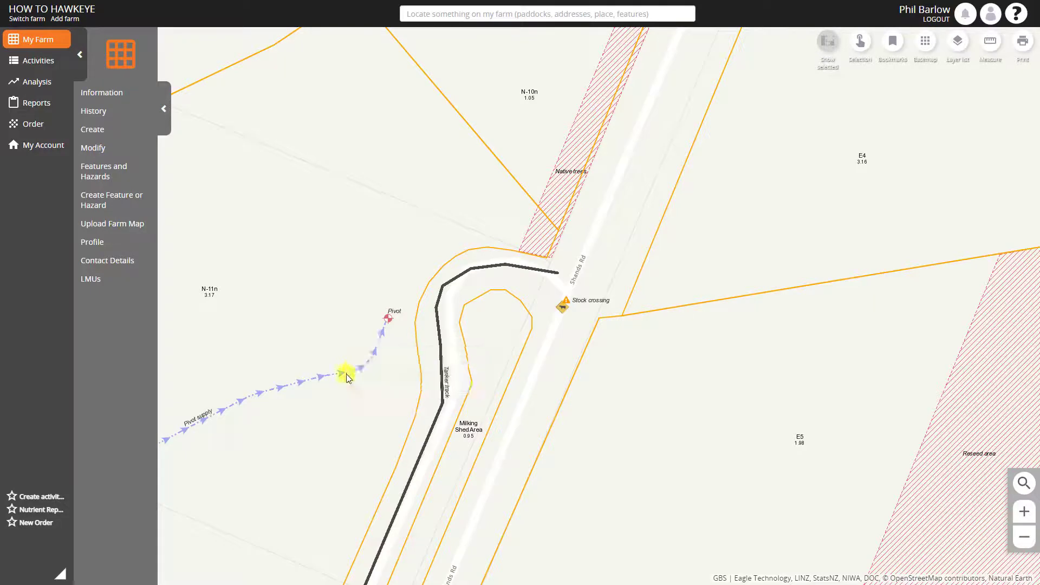
pyautogui.moveTo(347, 377)
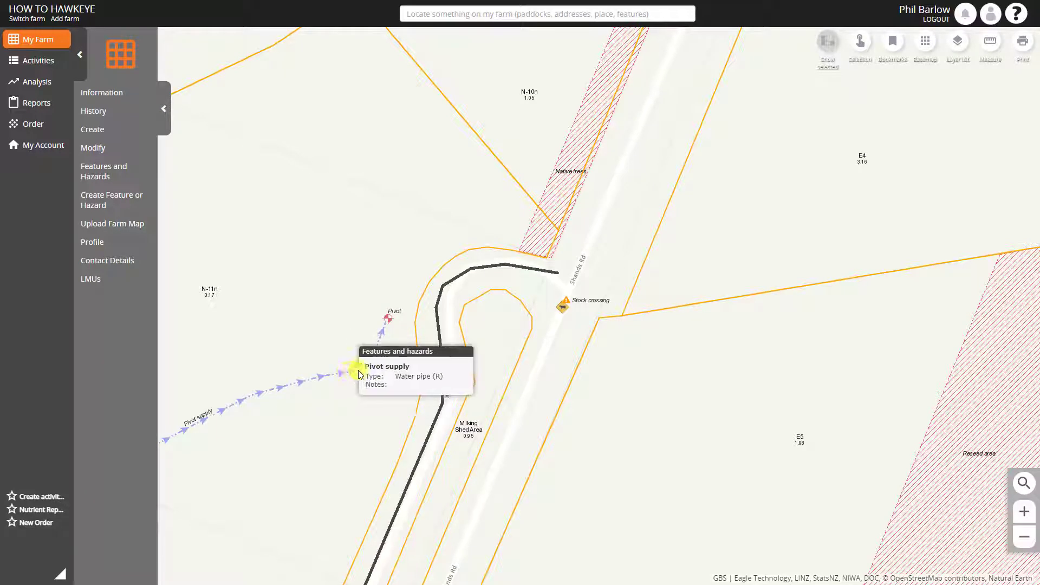
pyautogui.moveTo(564, 309)
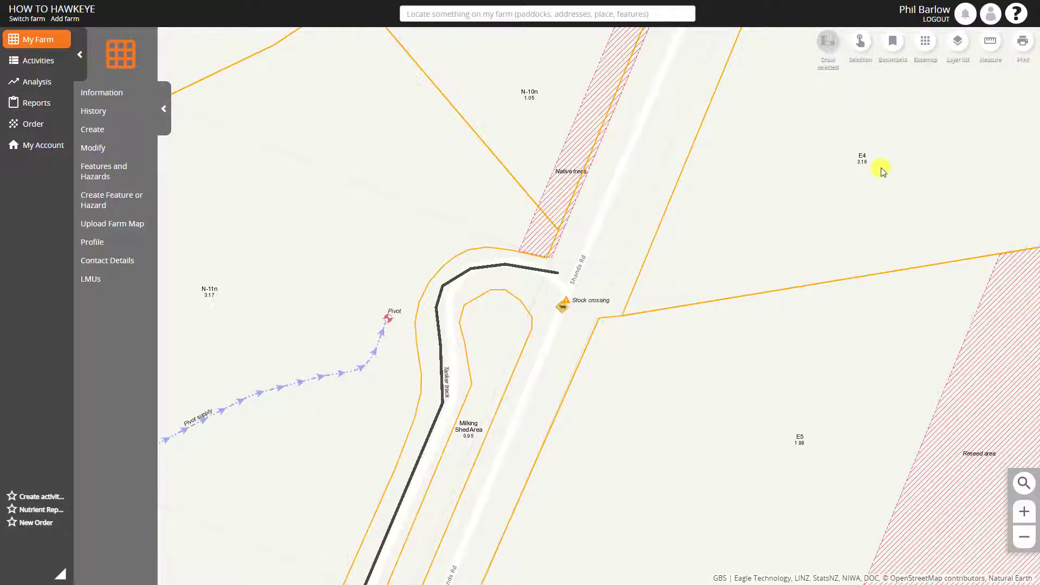
# Hide the Features and Hazards layers to view only exclusion zones, and switch to Hazards only by showing Hazards and hiding Exclusion Zones
pyautogui.click(958, 42)
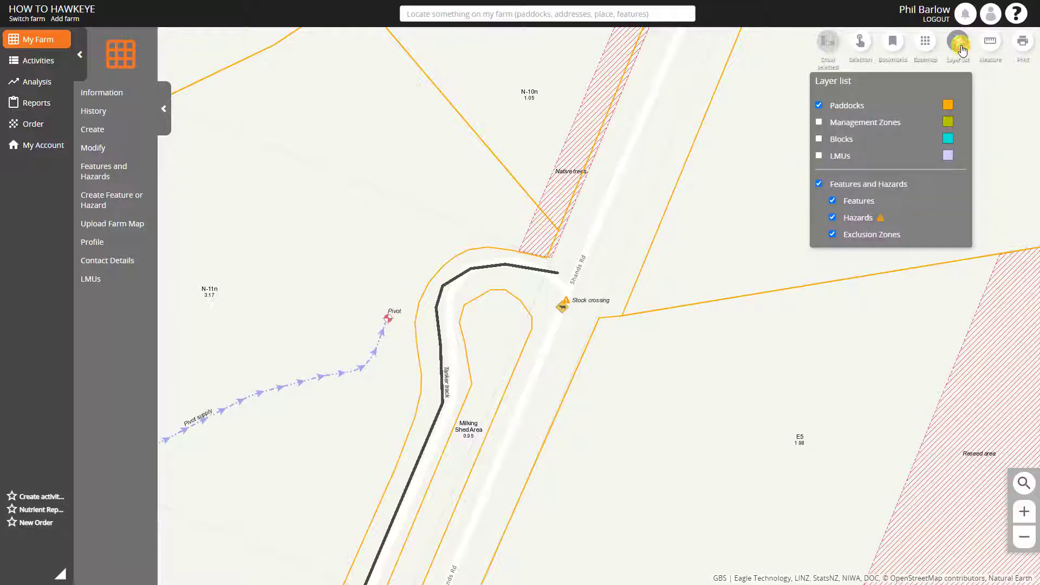
pyautogui.click(833, 218)
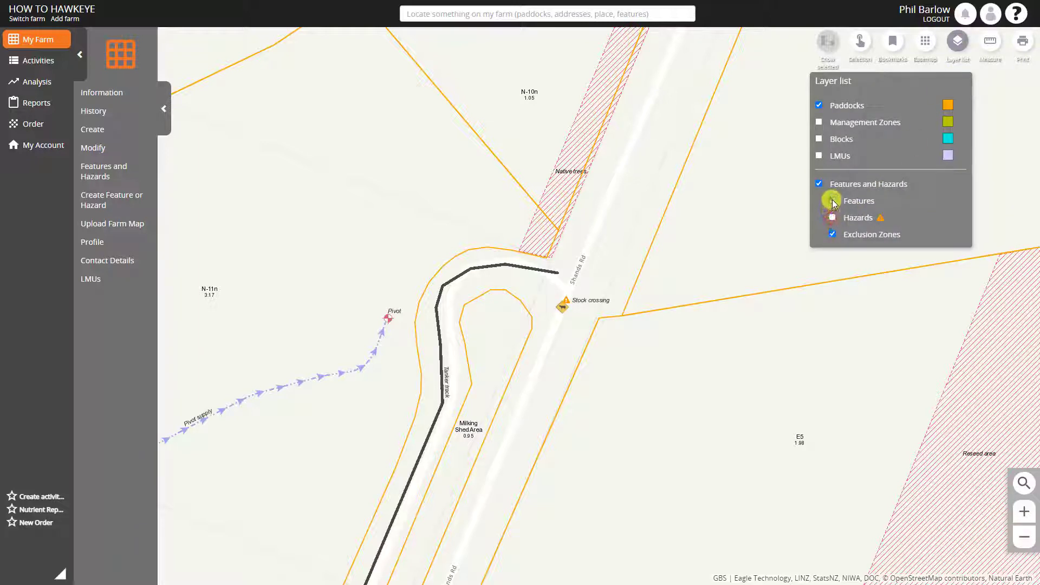
pyautogui.click(832, 200)
pyautogui.scroll(-3, 754, 311)
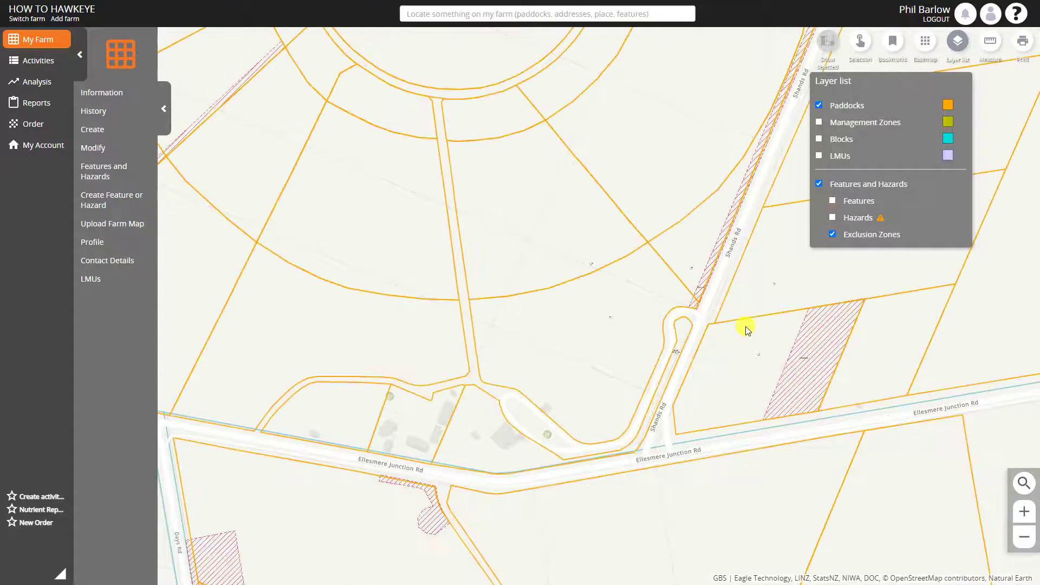
pyautogui.scroll(-2, 745, 331)
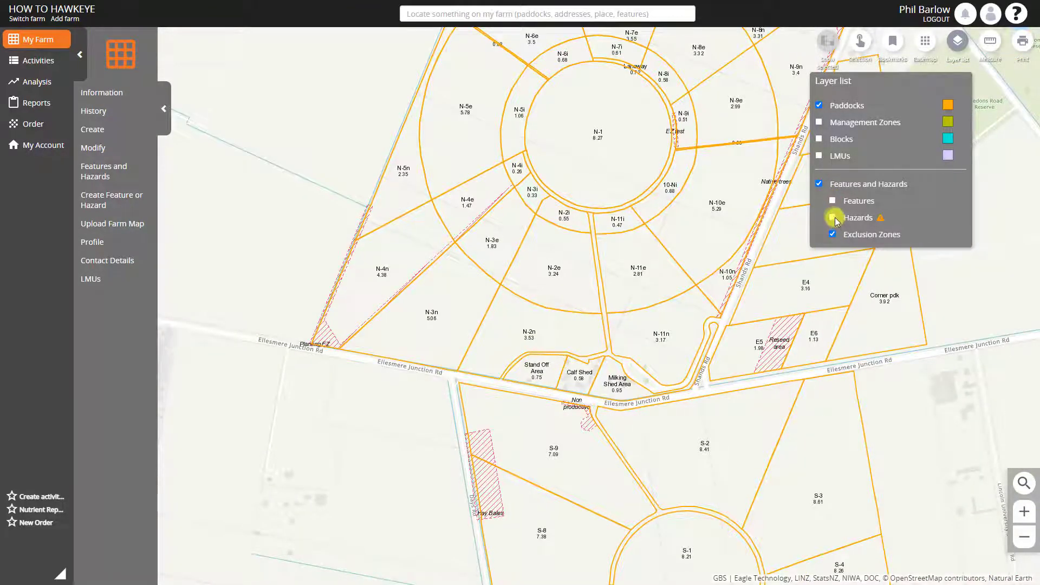
pyautogui.click(834, 219)
pyautogui.click(834, 234)
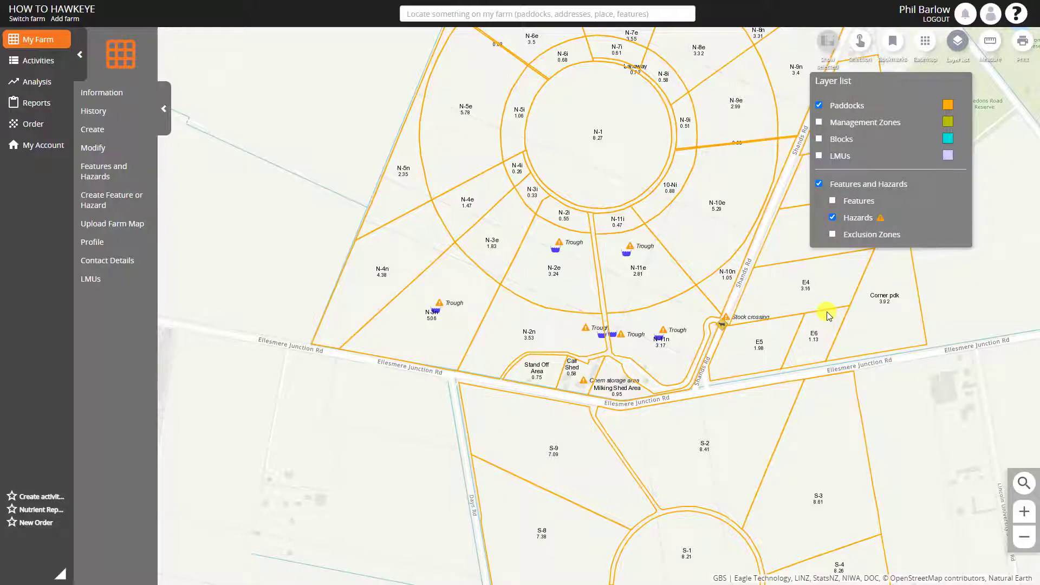